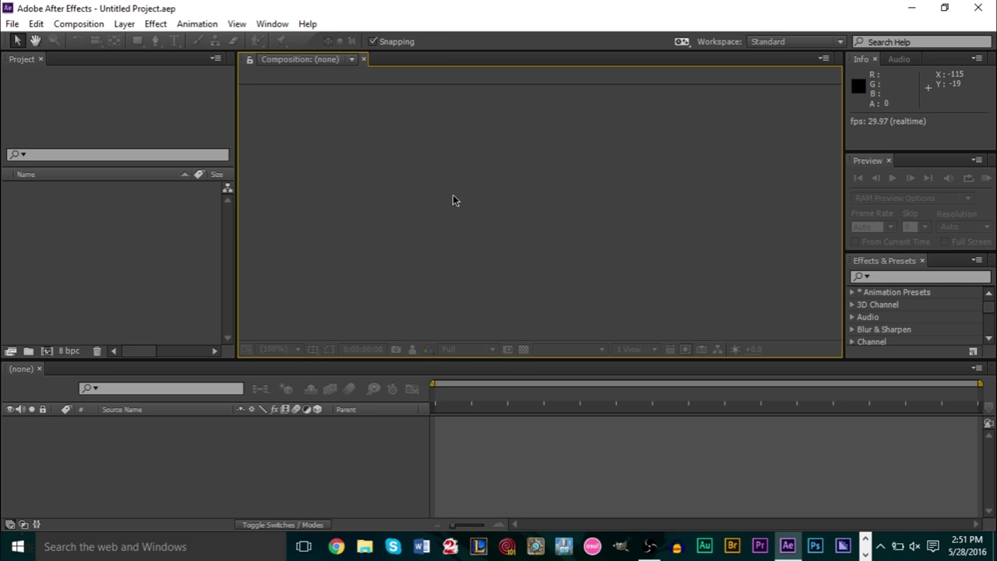
# - Create a 1920 x 1080 composition named Comp 1 with the HDTV 1080 29.97 preset and a 10-second duration
pyautogui.click(62, 25)
pyautogui.click(110, 41)
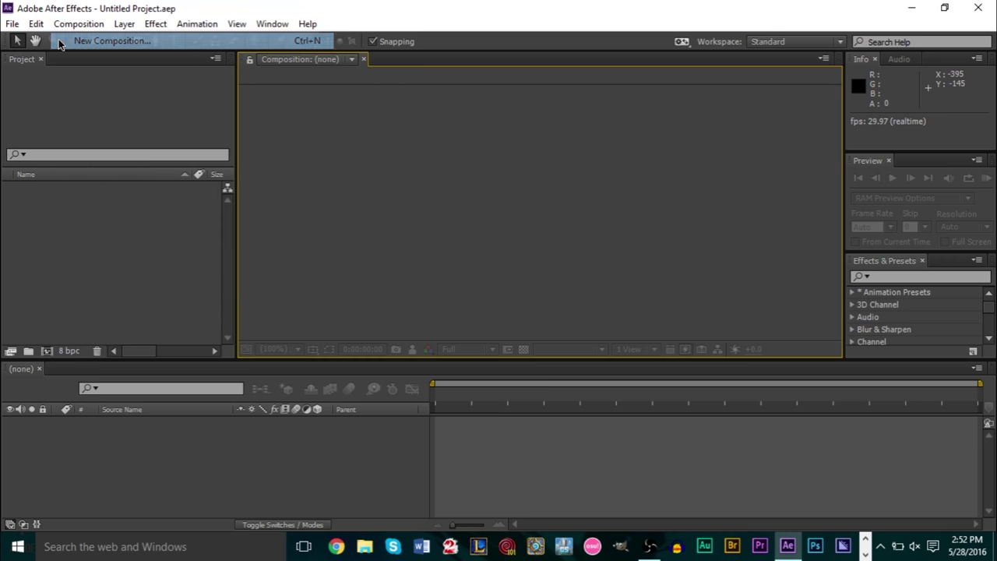
pyautogui.moveTo(346, 137); pyautogui.dragTo(351, 126)
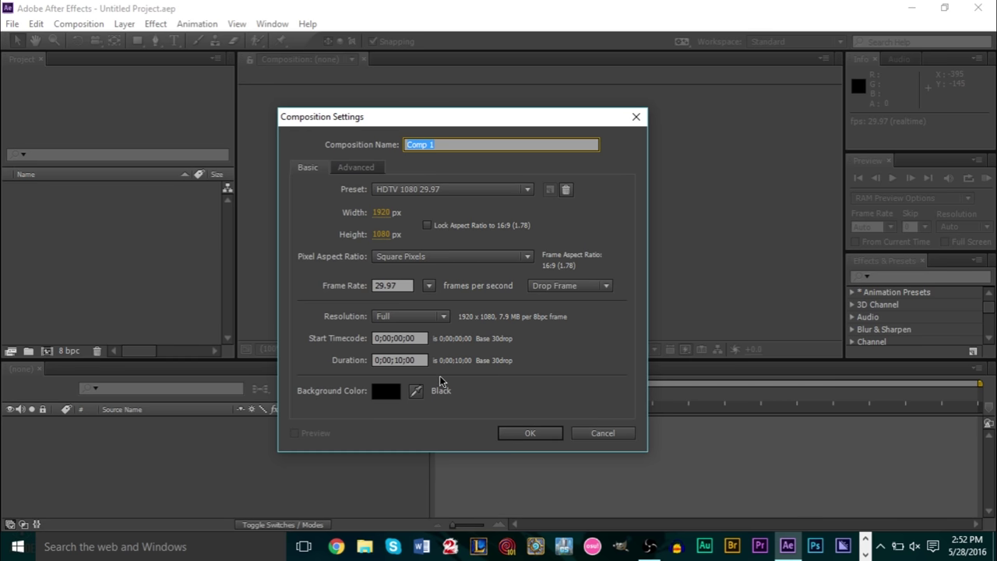
pyautogui.click(533, 432)
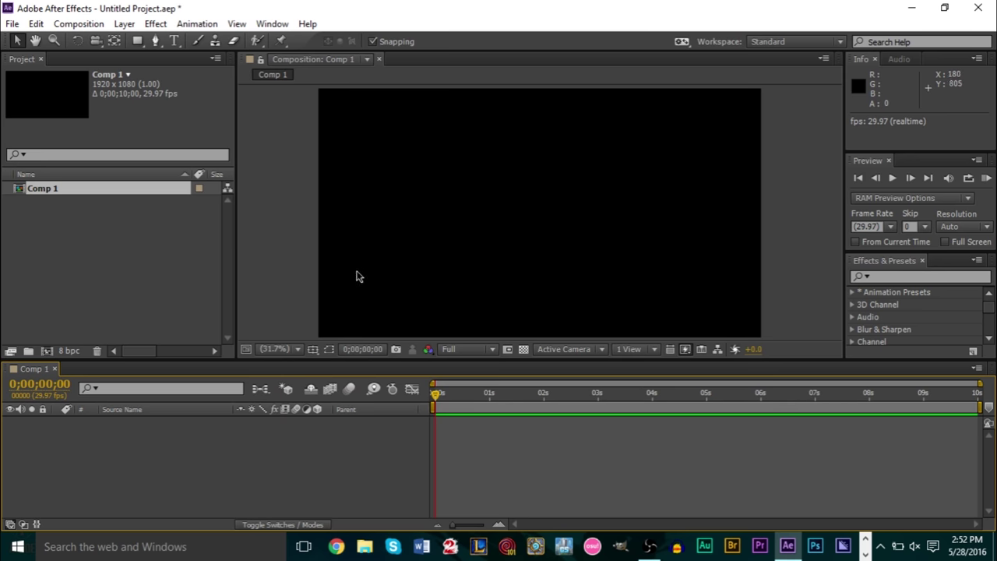
# - Add a 1920 x 1080 solid in off-white E8E8E8 to the composition and make it a 3D layer
pyautogui.click(125, 23)
pyautogui.moveTo(132, 24)
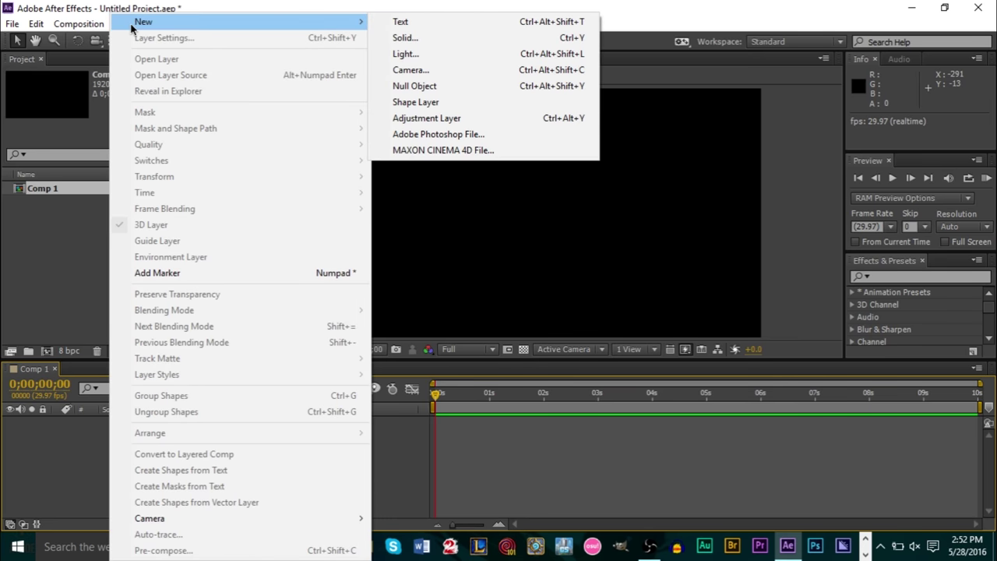
pyautogui.click(417, 38)
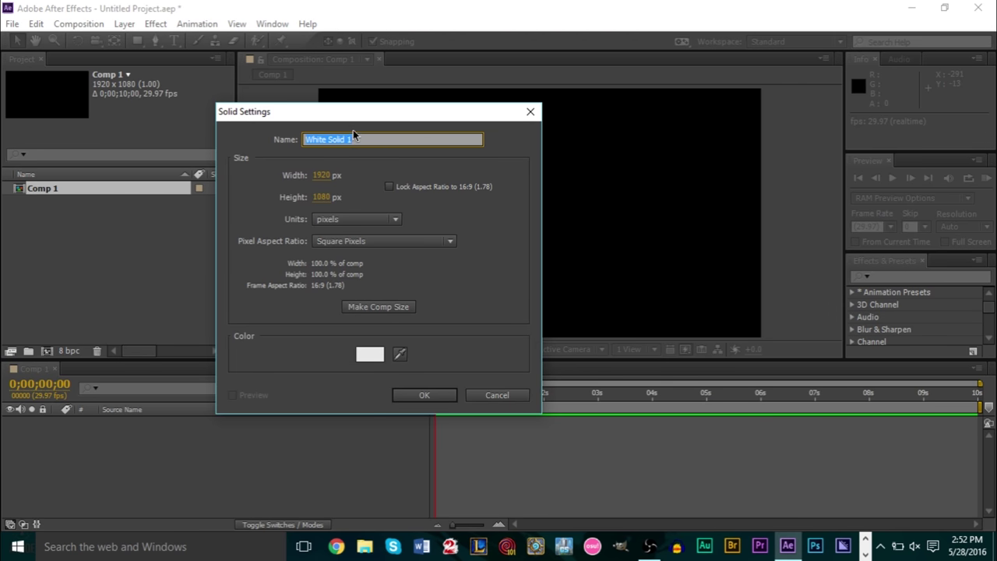
pyautogui.click(375, 360)
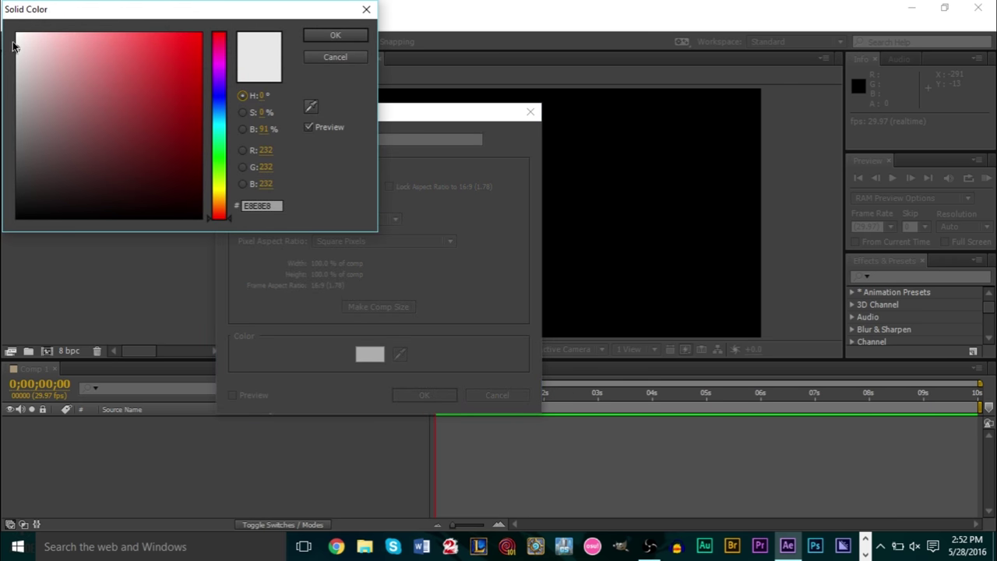
pyautogui.click(323, 32)
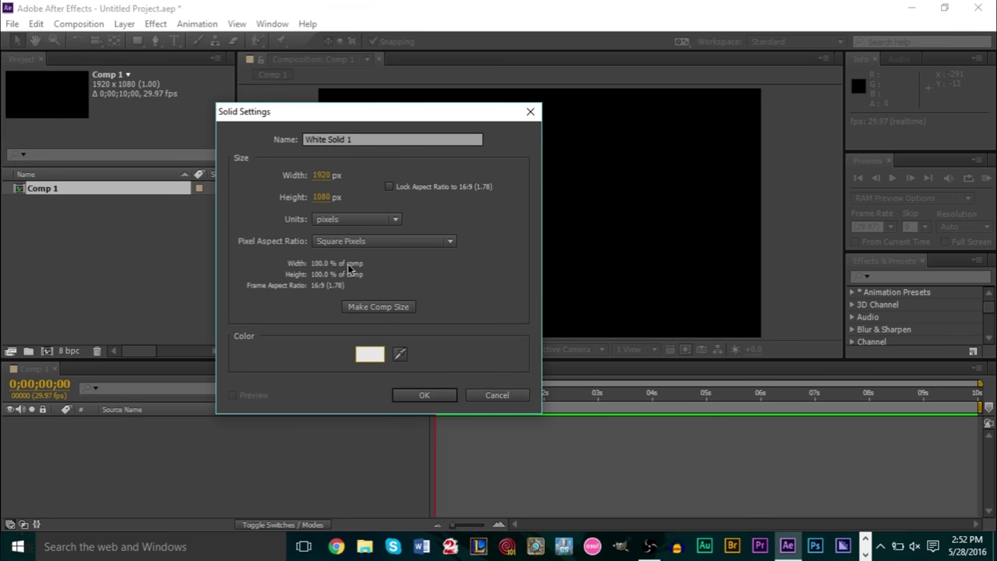
pyautogui.click(424, 396)
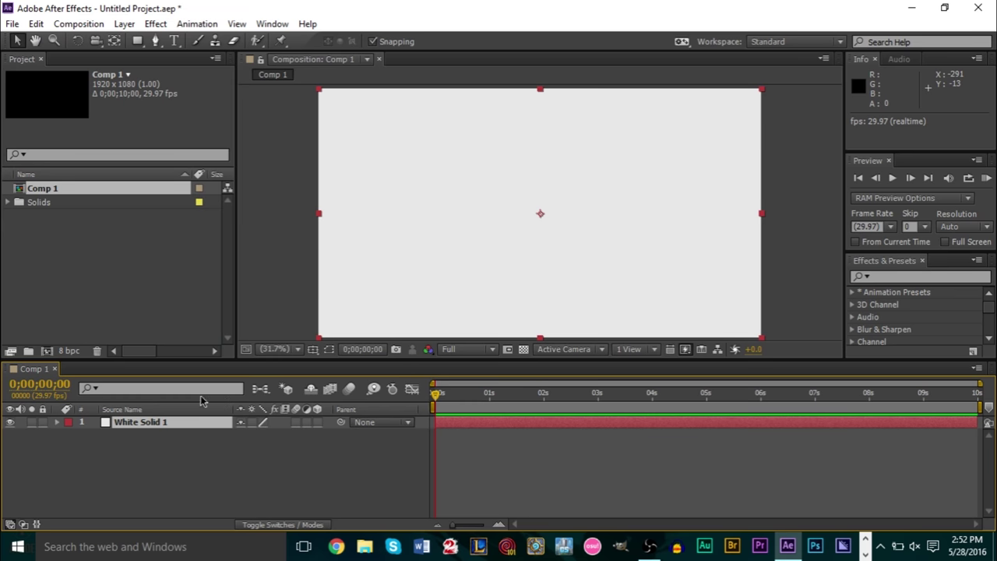
pyautogui.click(317, 423)
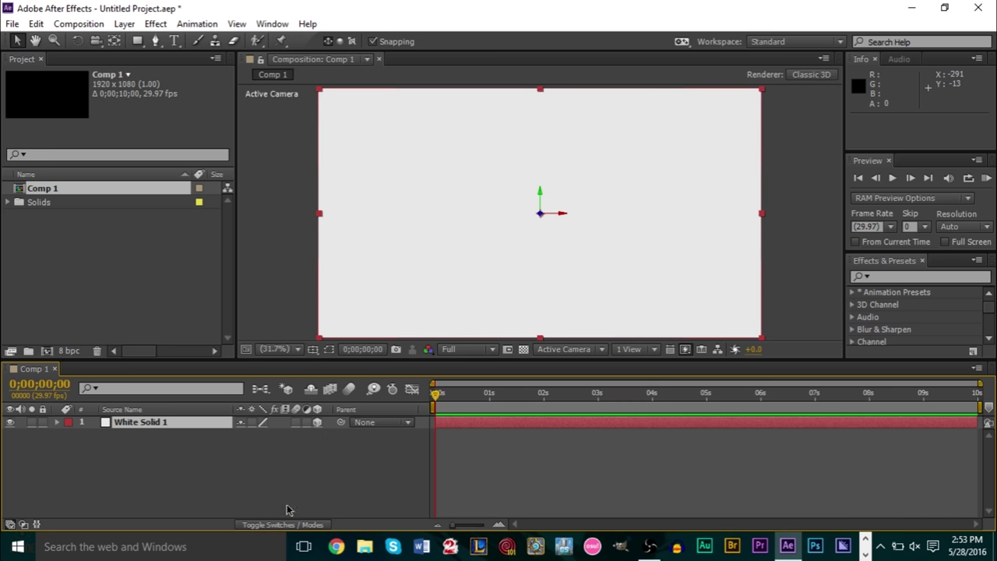
# - Add a two-node camera with a 32 mm focal length and depth of field enabled
pyautogui.rightClick(141, 470)
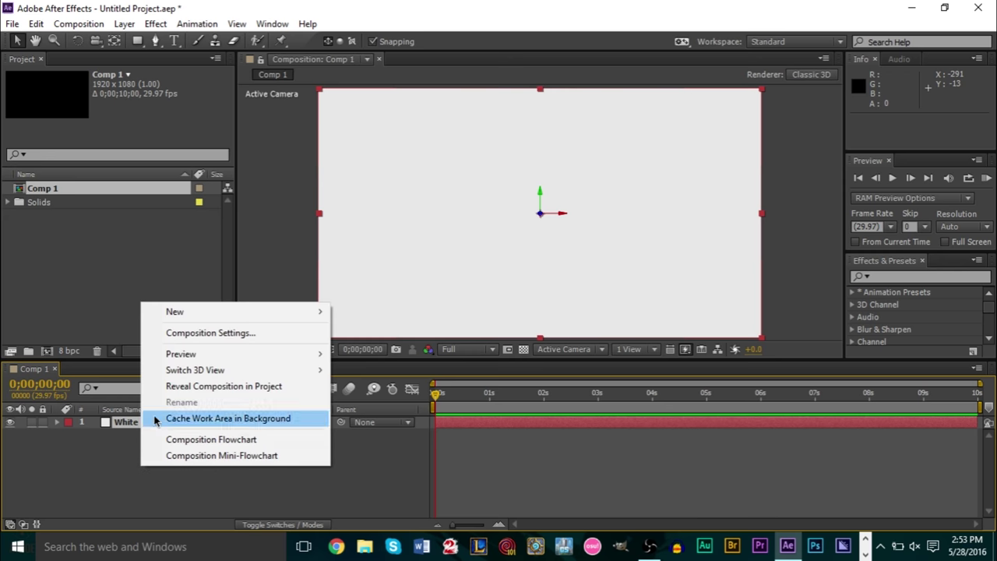
pyautogui.moveTo(195, 315)
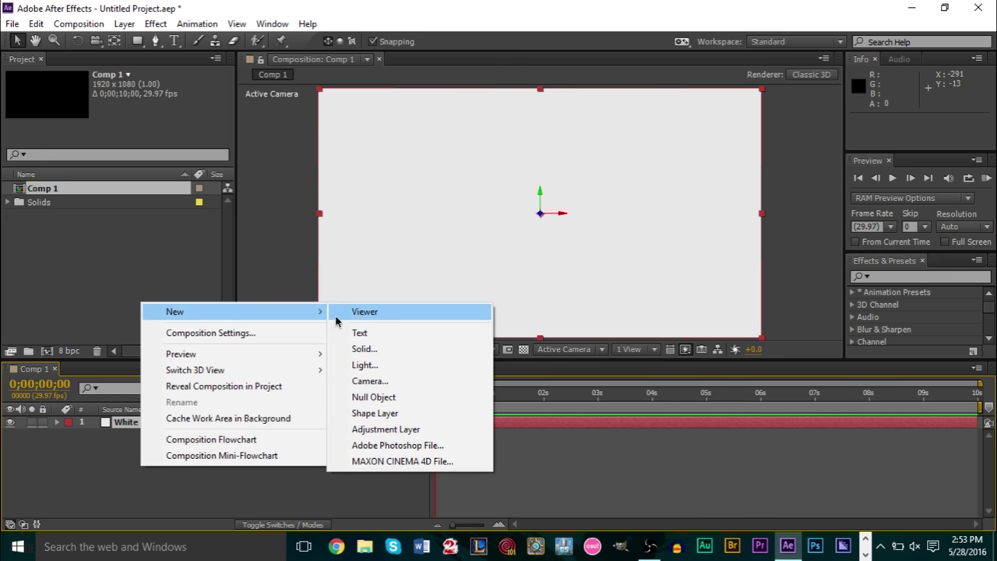
pyautogui.click(378, 382)
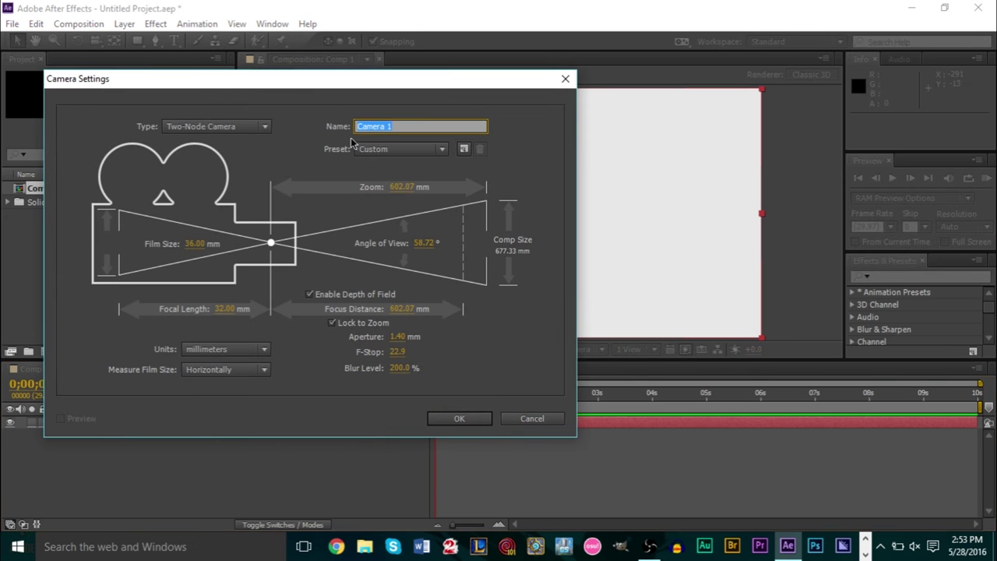
pyautogui.moveTo(341, 88); pyautogui.dragTo(403, 94)
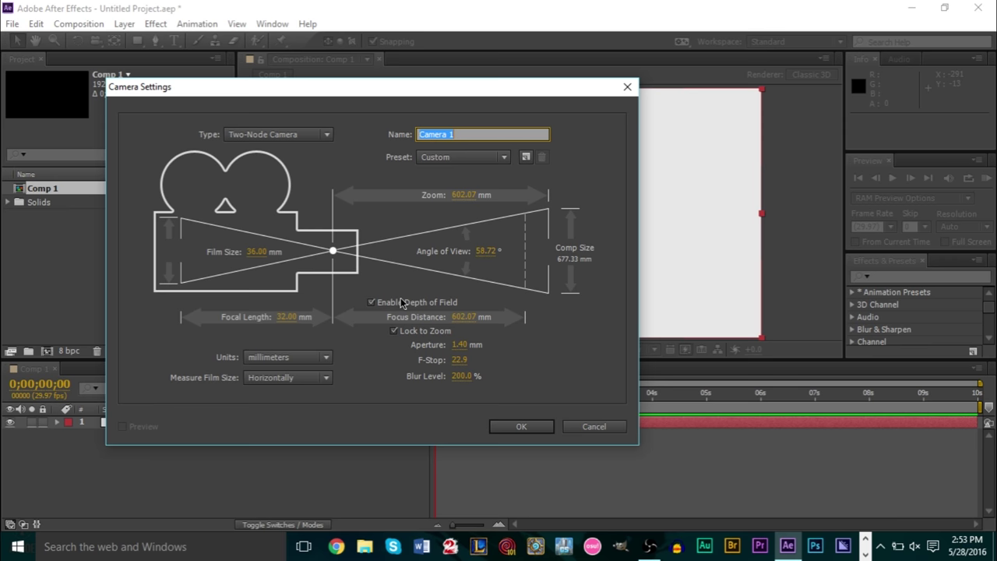
pyautogui.click(525, 428)
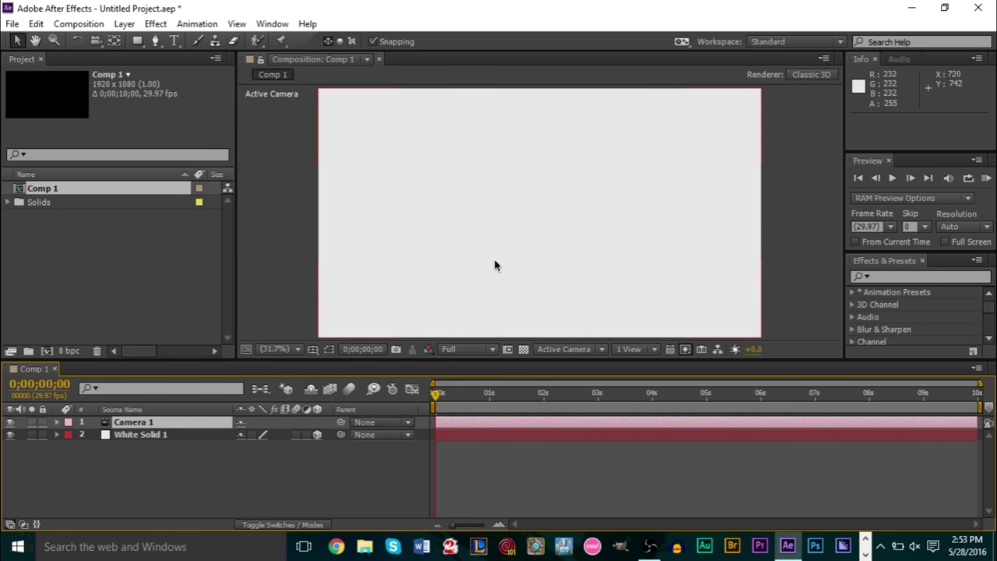
# - Add a white point light at 100% intensity that casts shadows with 200% darkness and 9 px diffusion
pyautogui.rightClick(169, 477)
pyautogui.moveTo(225, 333)
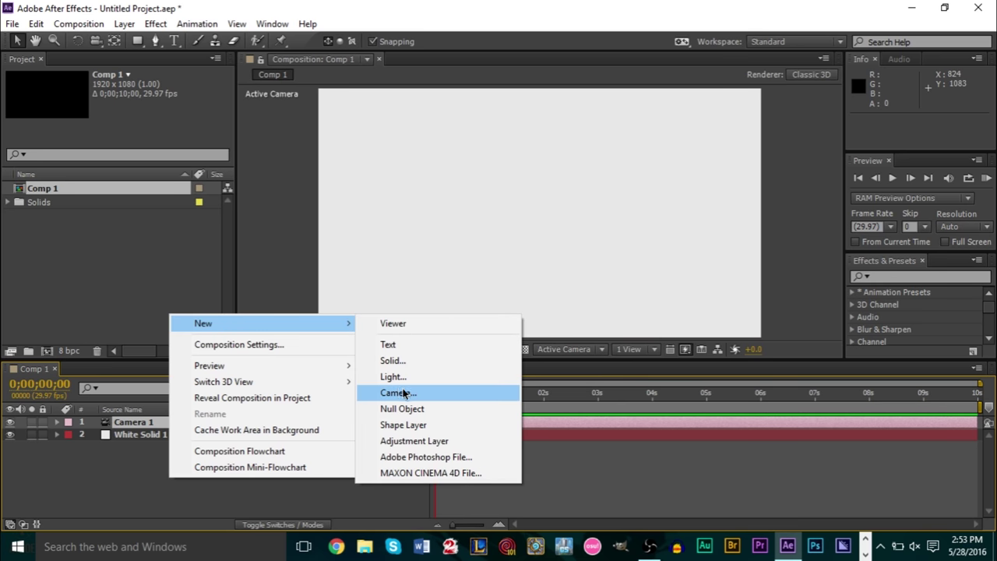
pyautogui.click(410, 383)
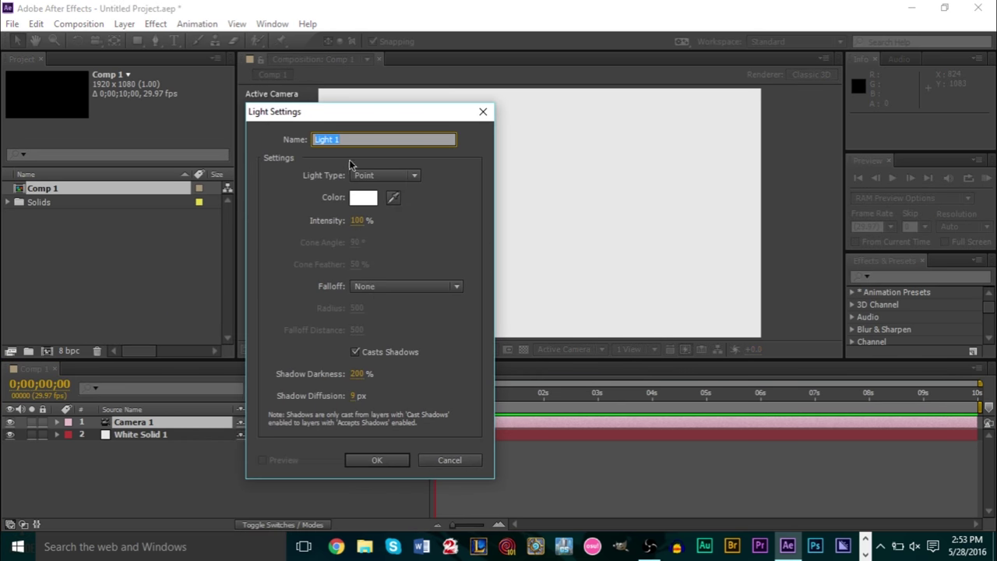
pyautogui.moveTo(451, 156); pyautogui.dragTo(454, 158)
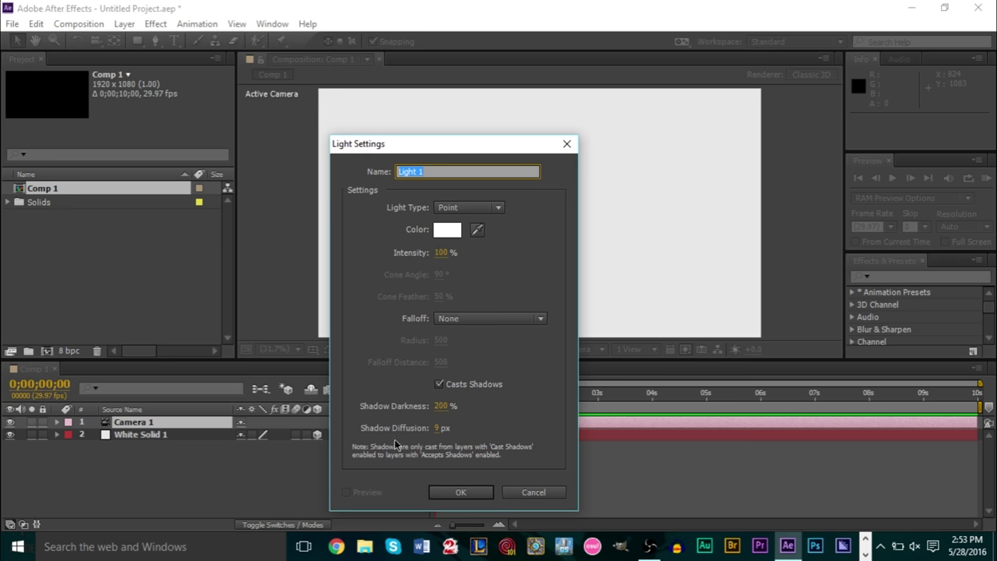
pyautogui.click(450, 493)
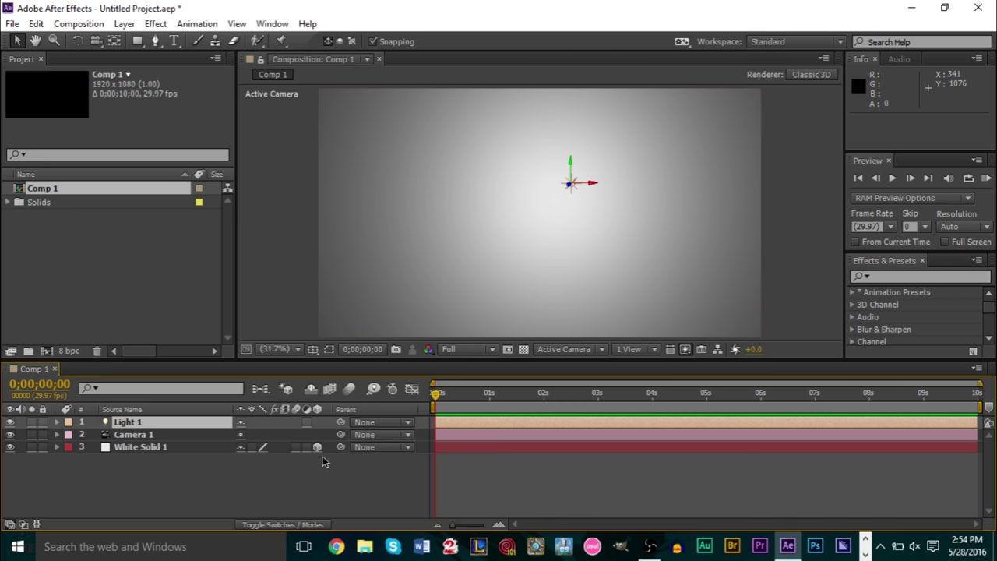
# - Check the white solid's 3D setting and examine the camera's transform properties, including its position
pyautogui.click(170, 452)
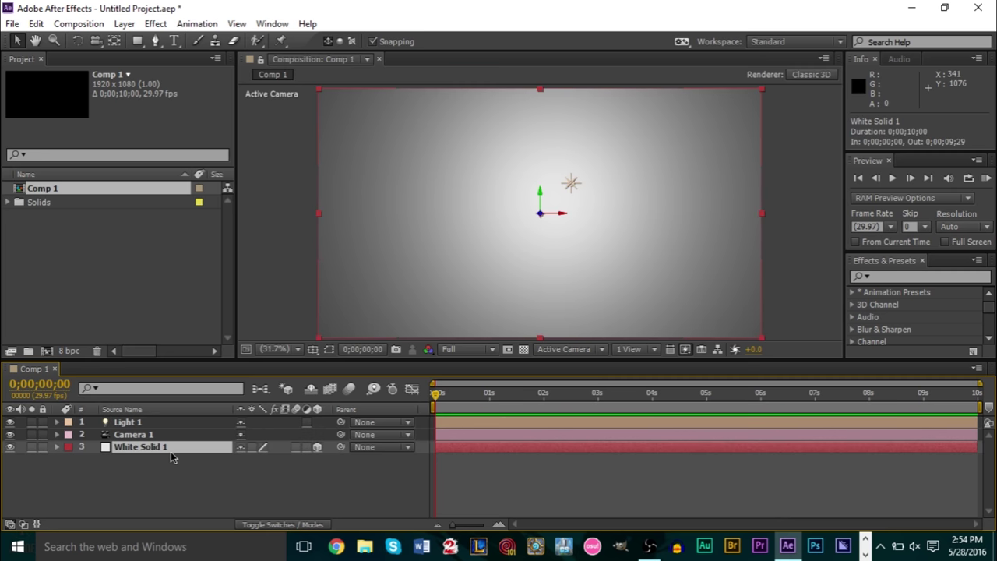
pyautogui.click(318, 447)
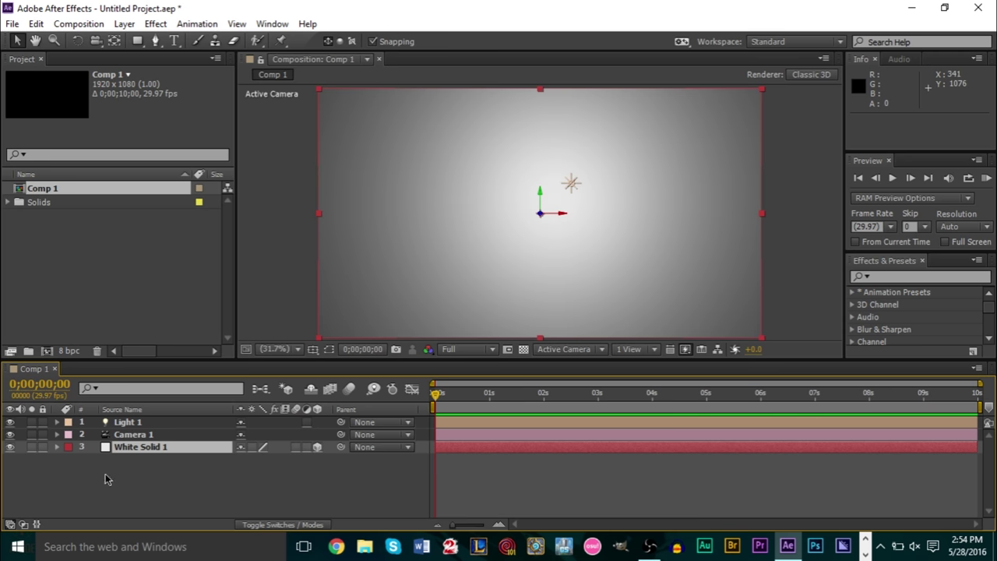
pyautogui.click(58, 435)
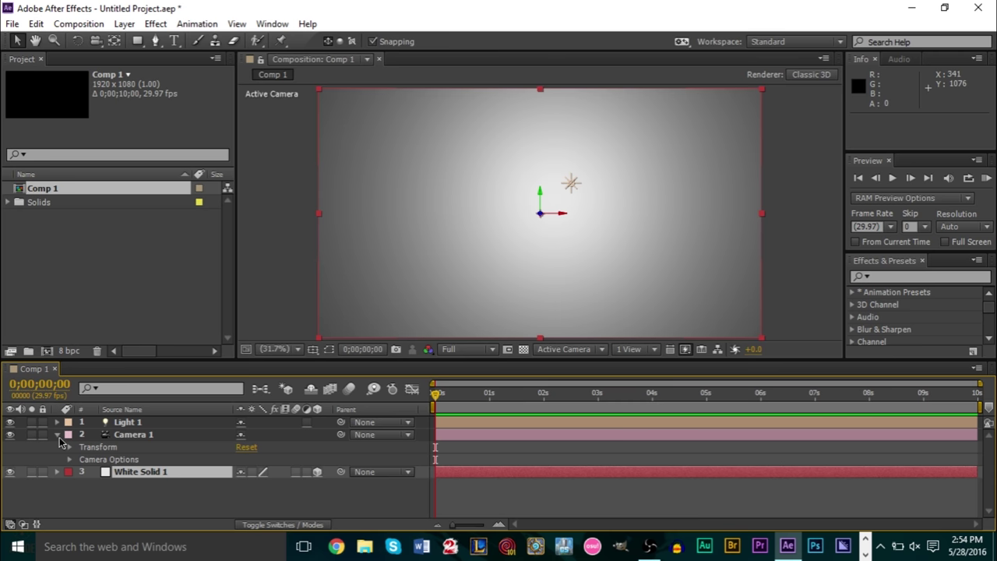
pyautogui.click(68, 447)
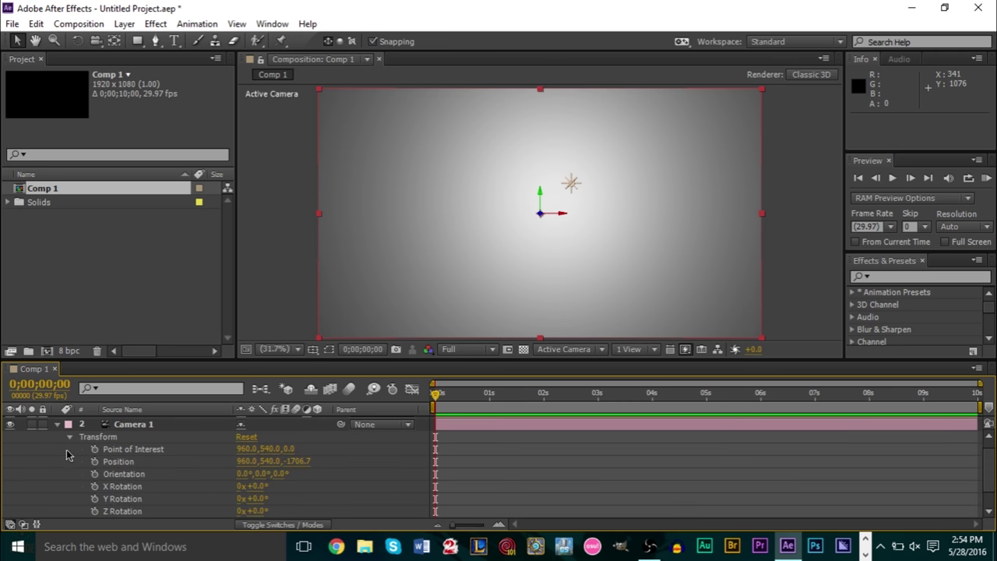
pyautogui.click(149, 464)
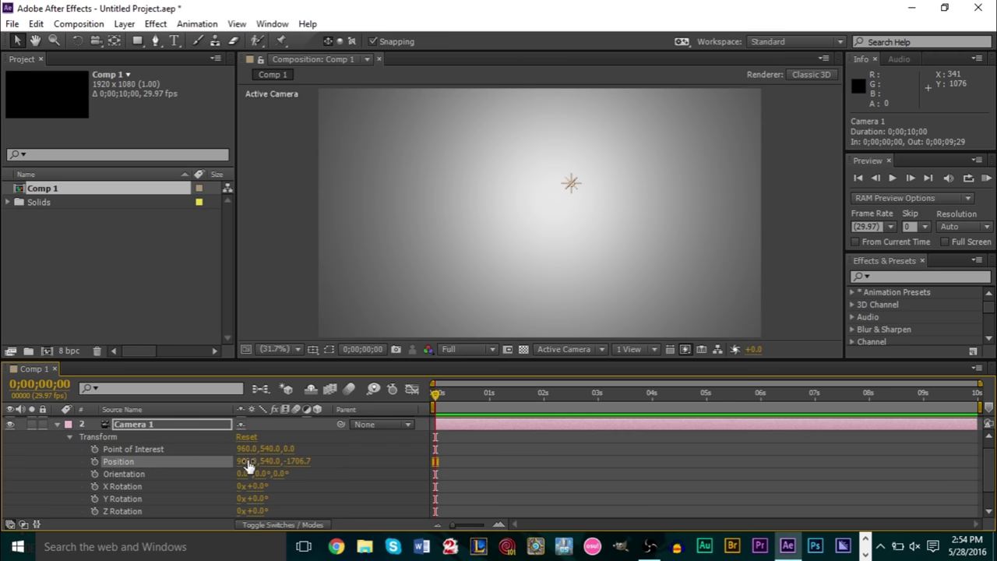
pyautogui.scroll(1, 104, 462)
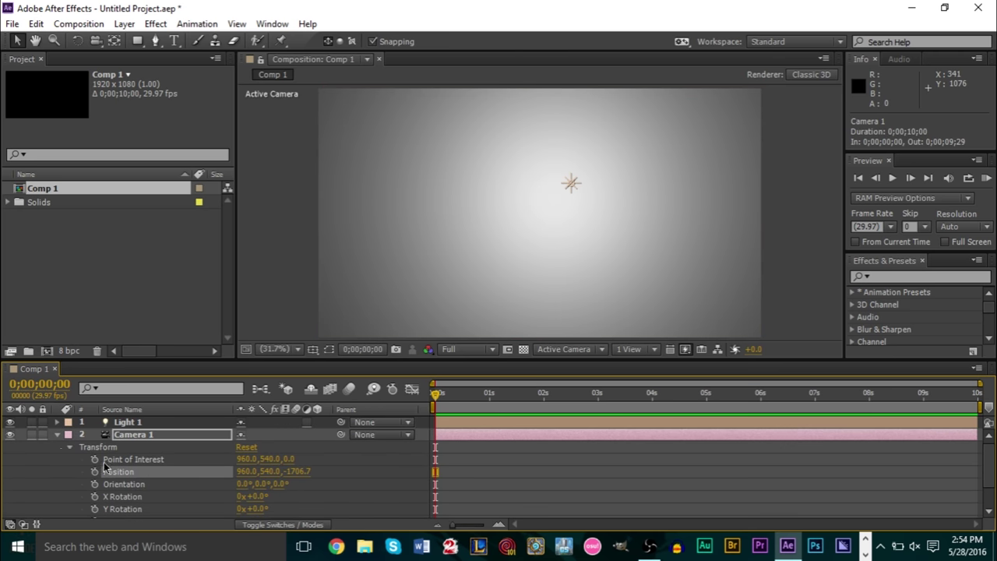
pyautogui.click(57, 434)
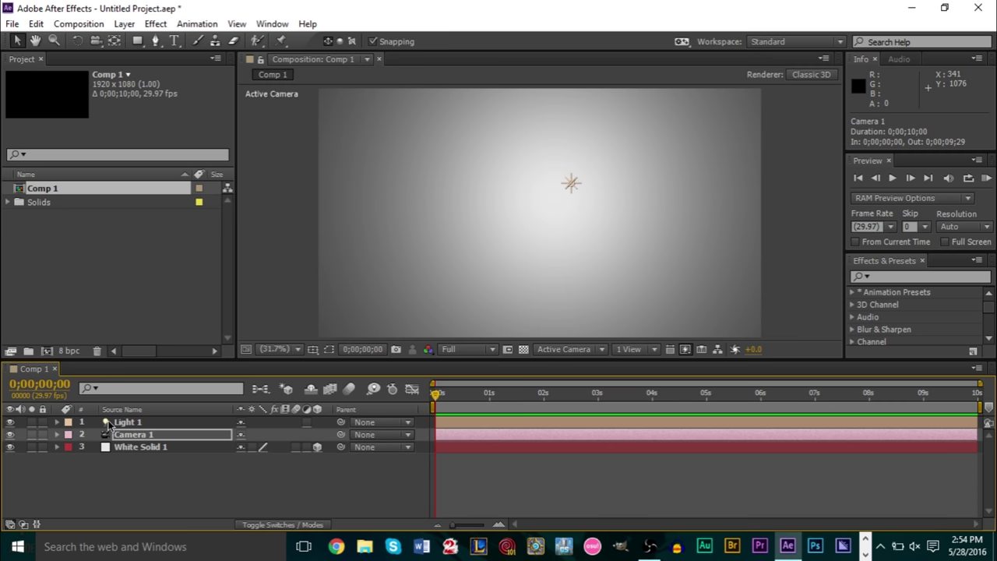
# - Pull the point light back from the white solid so its glow spreads over more of the background
pyautogui.click(110, 424)
pyautogui.press('Return')
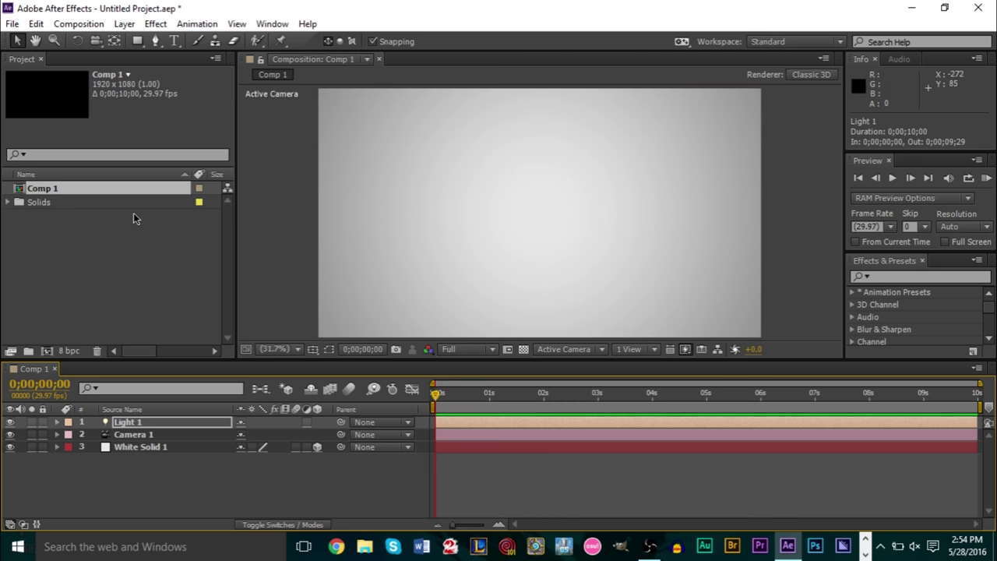
# - Import Riven_Splash_3.jpg, Riven_RedeemedSkin.jpg and 396718.jpg from the desktop into the project
pyautogui.press('super+d')
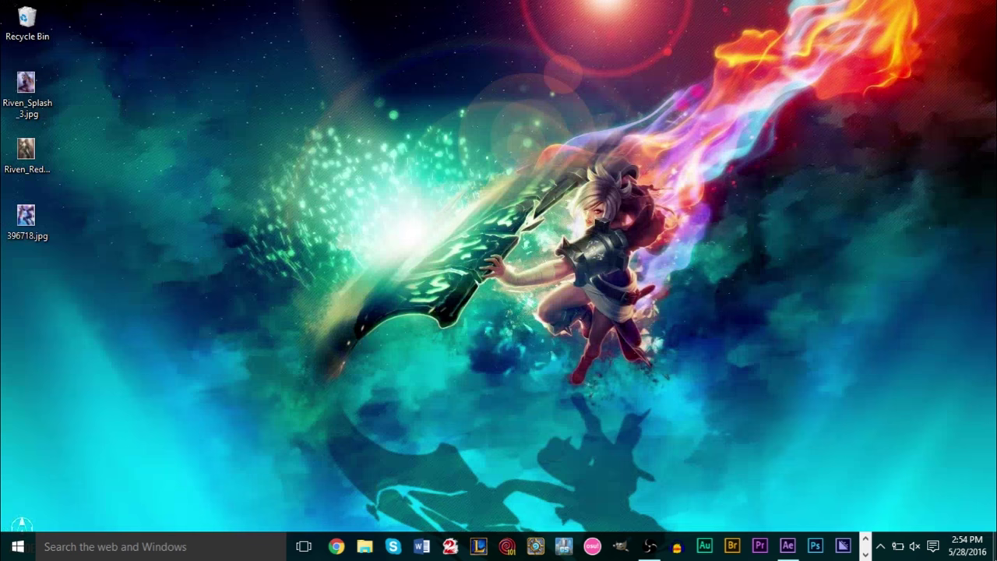
pyautogui.moveTo(110, 245); pyautogui.dragTo(142, 224)
pyautogui.press('super+d')
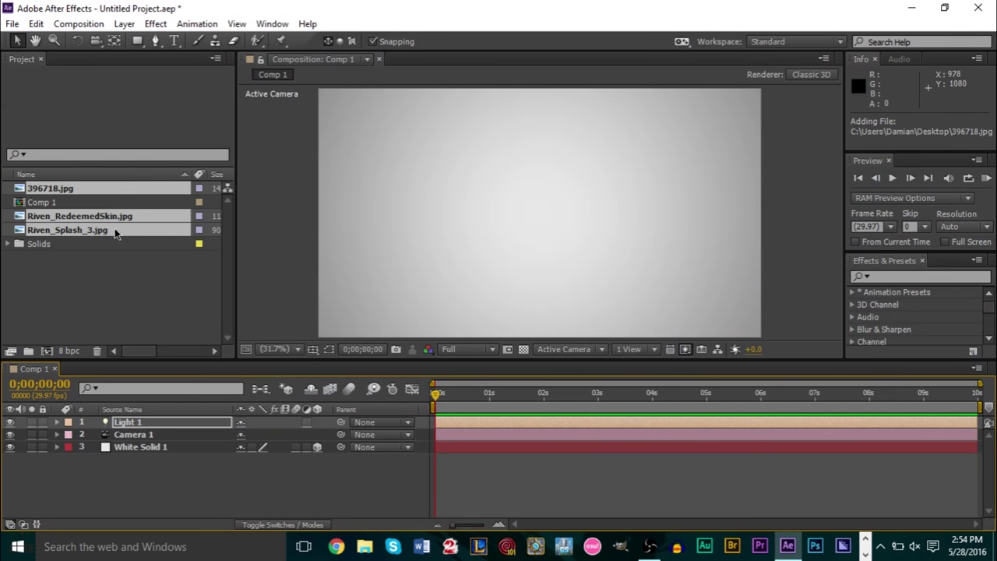
# - Preview the three imported images, viewing Riven_RedeemedSkin.jpg, Riven_Splash_3.jpg and 396718.jpg at larger size as footage
pyautogui.click(55, 269)
pyautogui.click(84, 231)
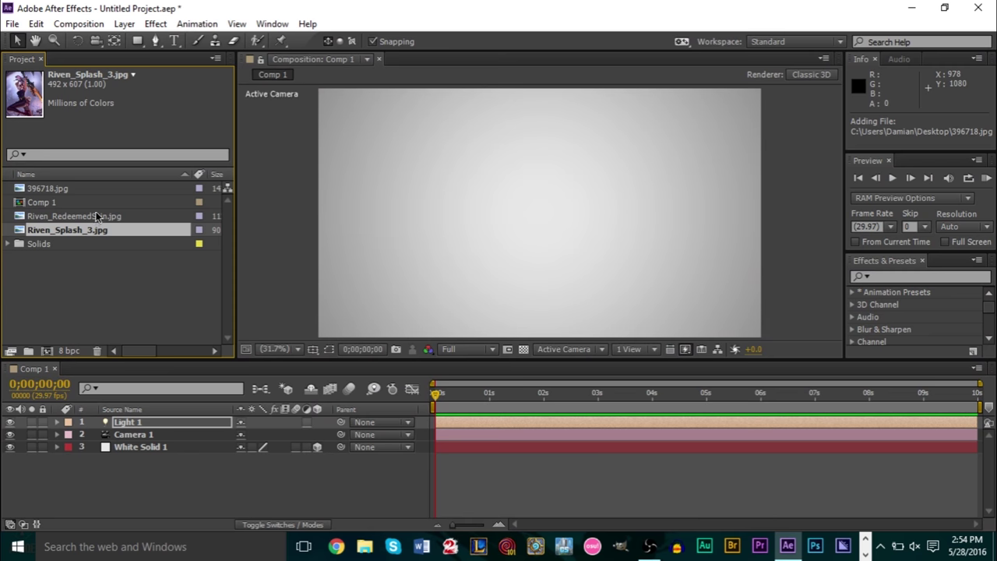
pyautogui.click(97, 217)
pyautogui.click(72, 188)
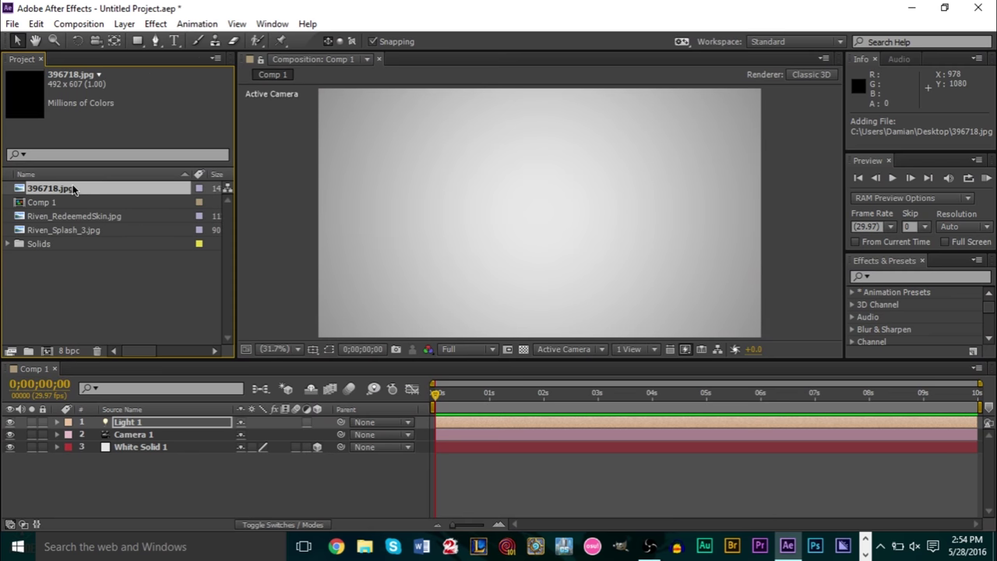
pyautogui.click(89, 217)
pyautogui.click(89, 230)
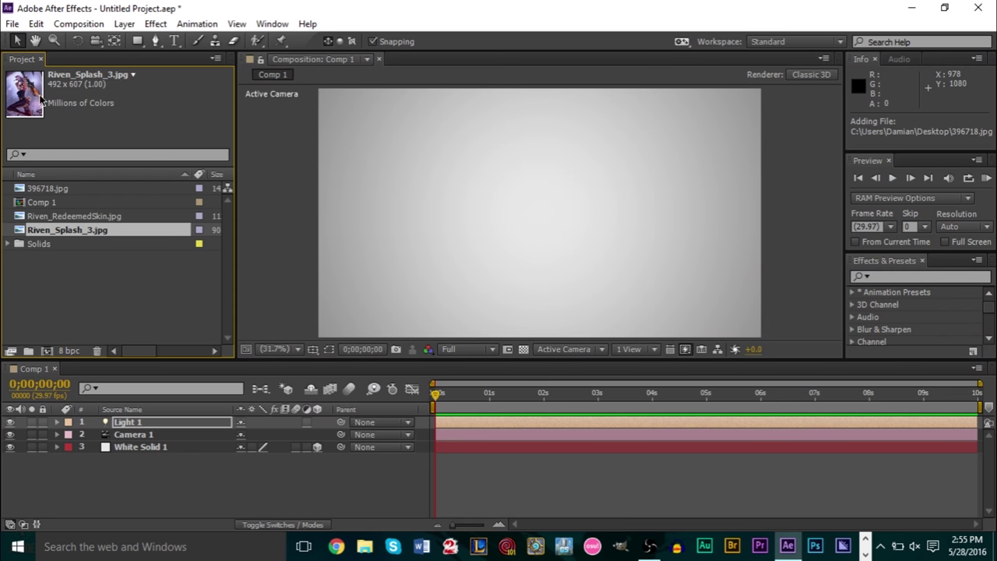
pyautogui.doubleClick(87, 217)
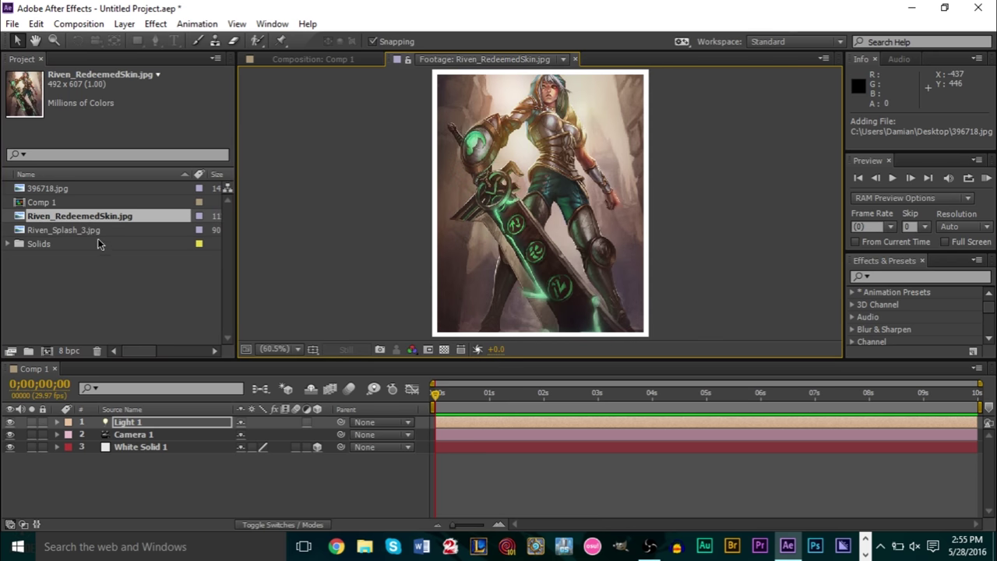
pyautogui.doubleClick(78, 230)
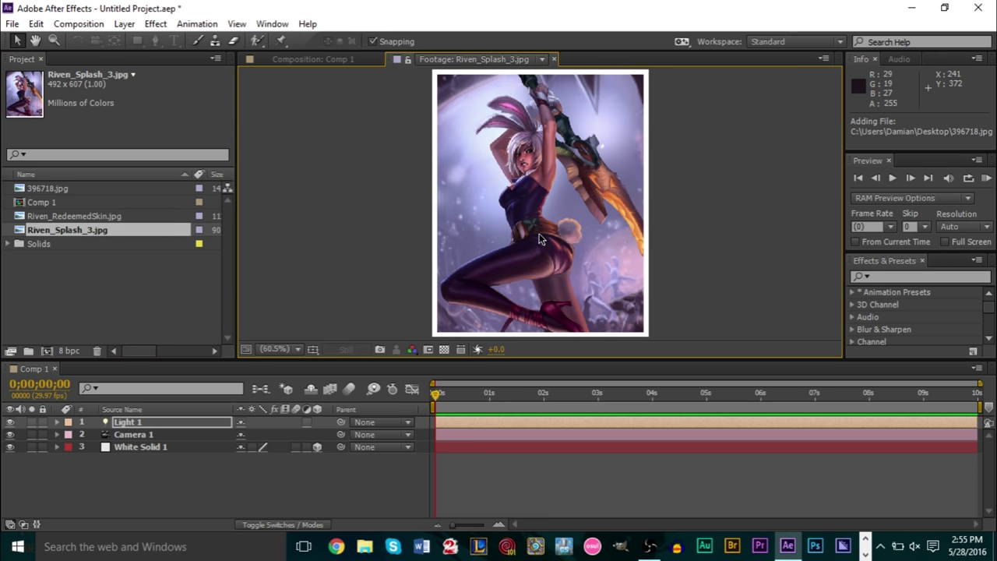
pyautogui.doubleClick(49, 189)
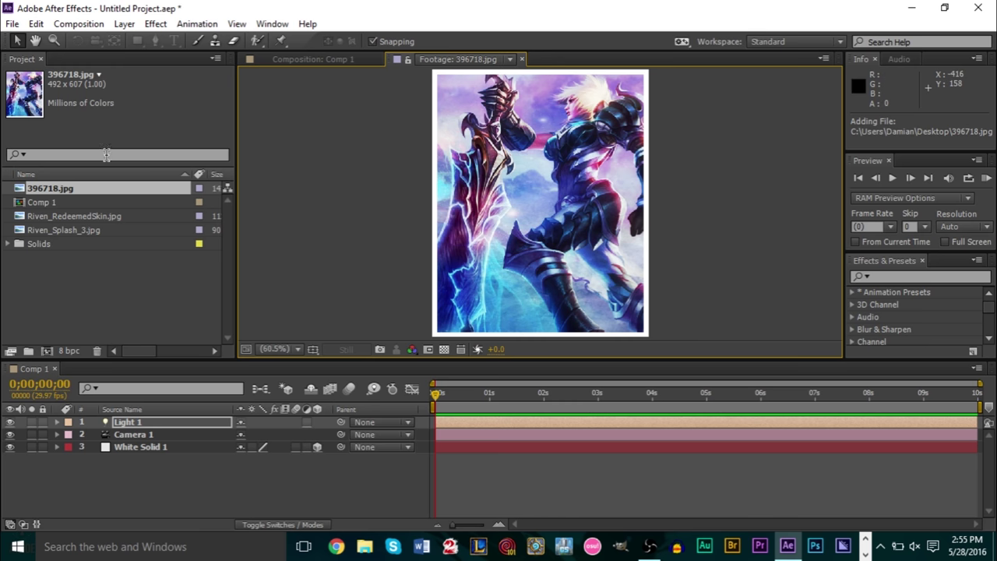
pyautogui.click(78, 217)
pyautogui.click(80, 242)
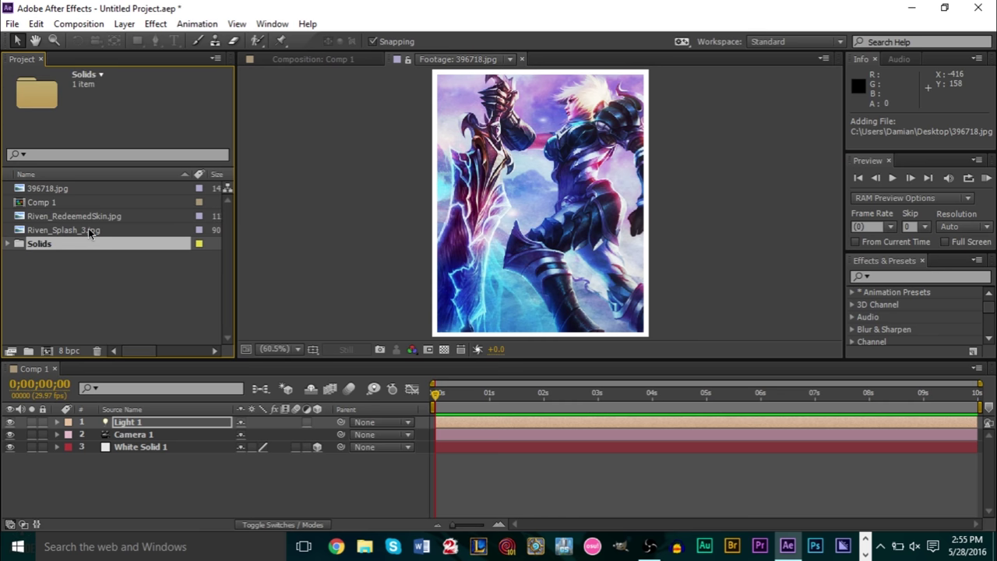
# - Open Comp 1 and add Riven_Splash_3.jpg as a layer between Camera 1 and White Solid 1
pyautogui.click(92, 230)
pyautogui.click(96, 191)
pyautogui.click(93, 218)
pyautogui.click(98, 230)
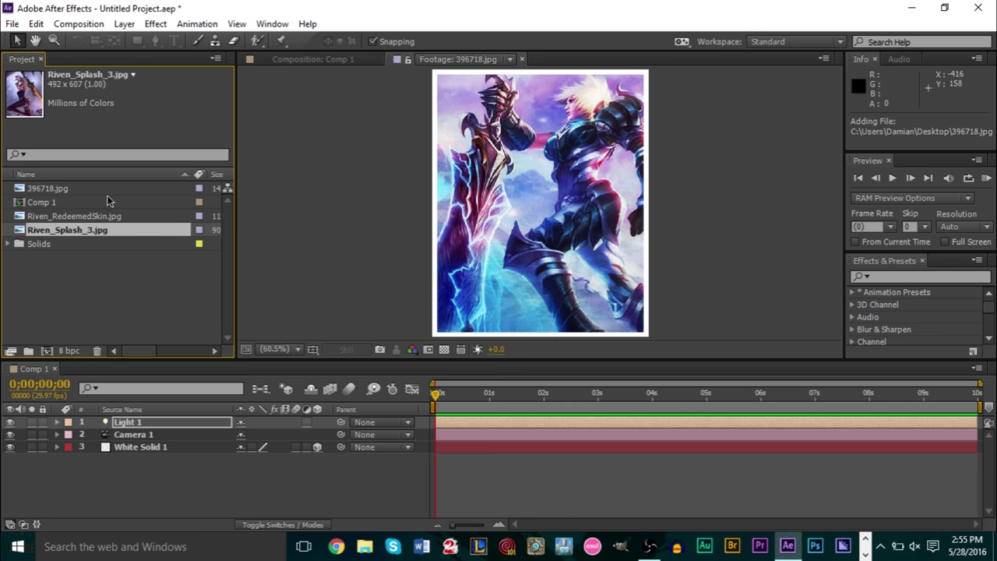
pyautogui.doubleClick(109, 202)
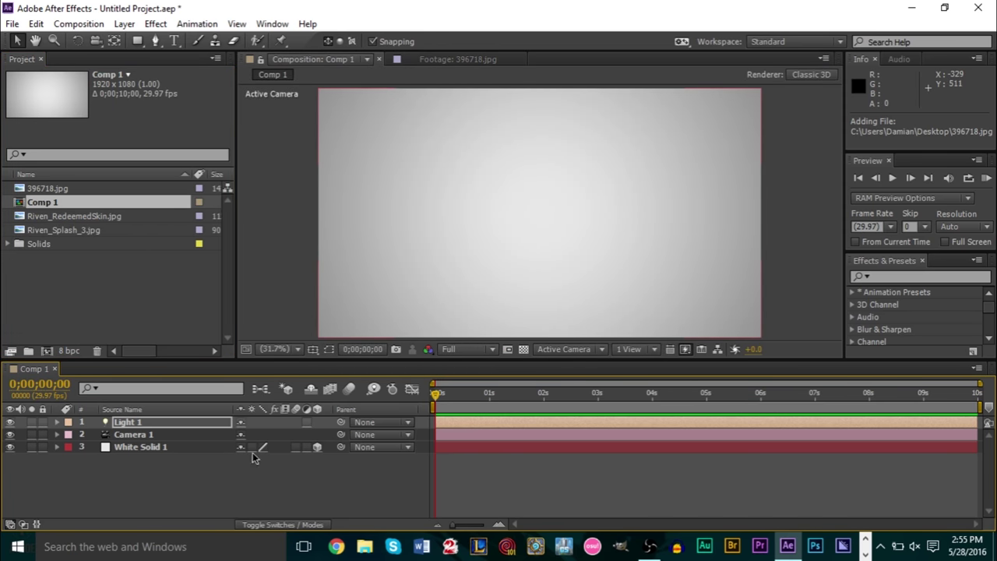
pyautogui.click(84, 231)
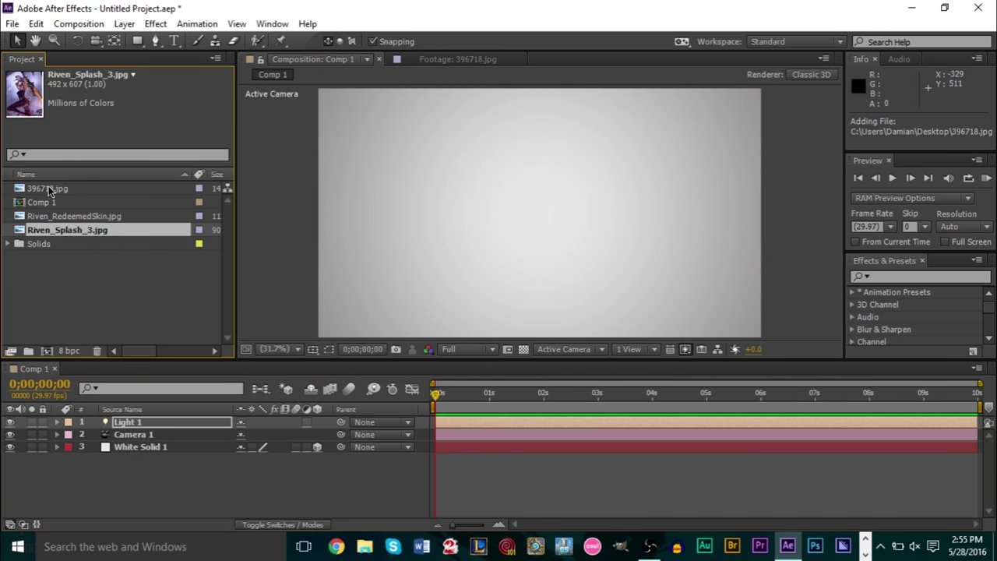
pyautogui.click(49, 190)
pyautogui.click(76, 221)
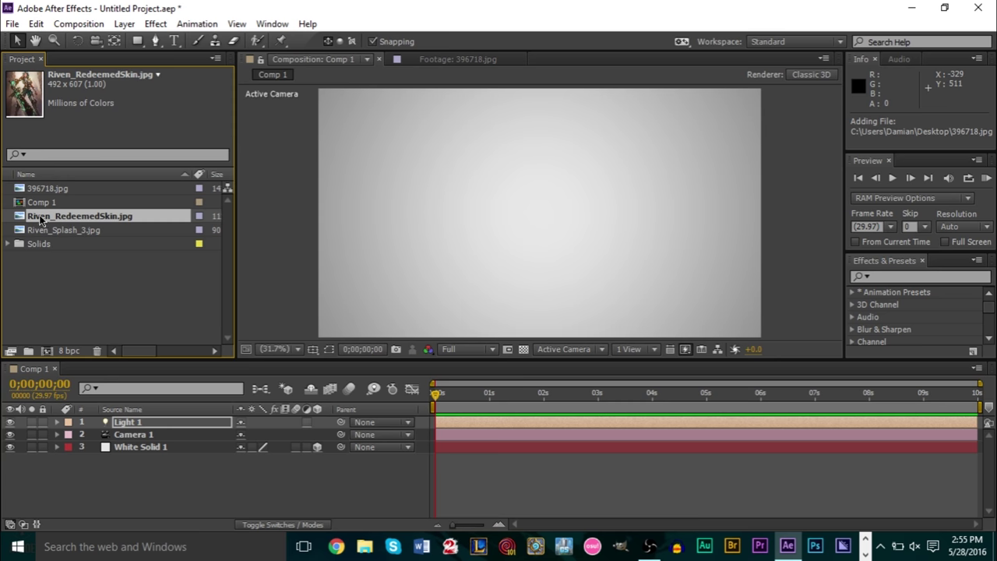
pyautogui.click(45, 230)
pyautogui.moveTo(53, 237); pyautogui.dragTo(174, 442)
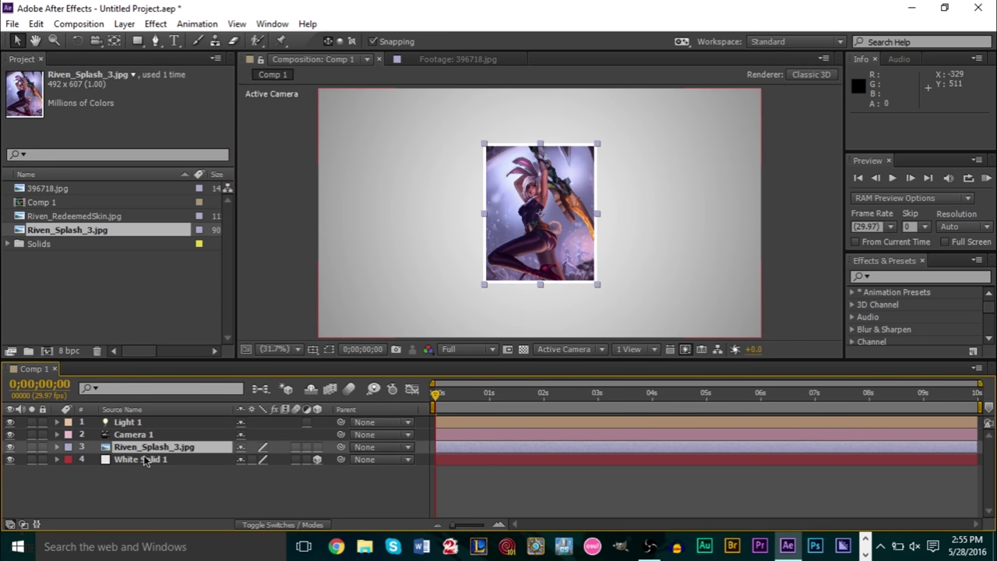
# - Show the layer switches and make the Riven_Splash_3.jpg layer 3D
pyautogui.click(144, 456)
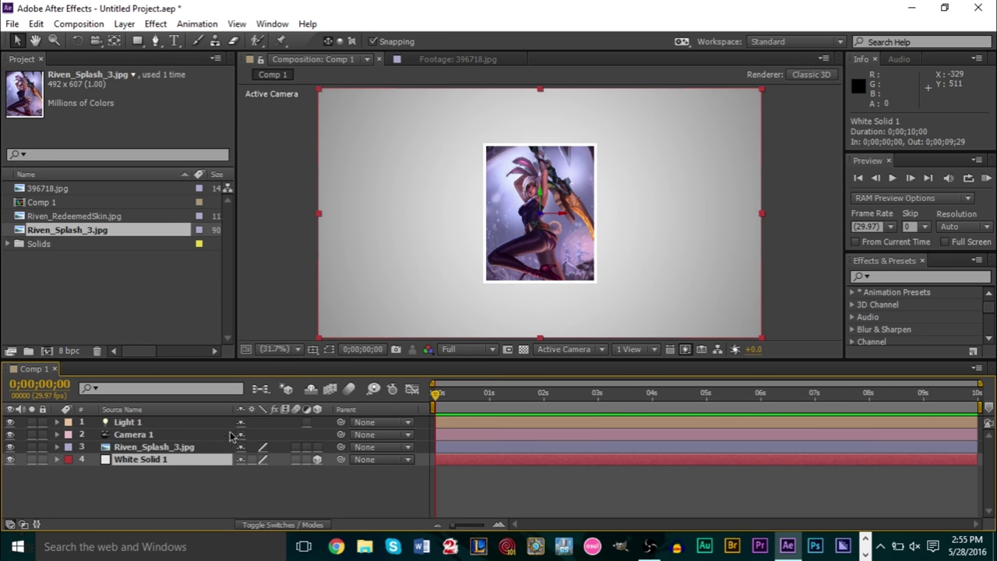
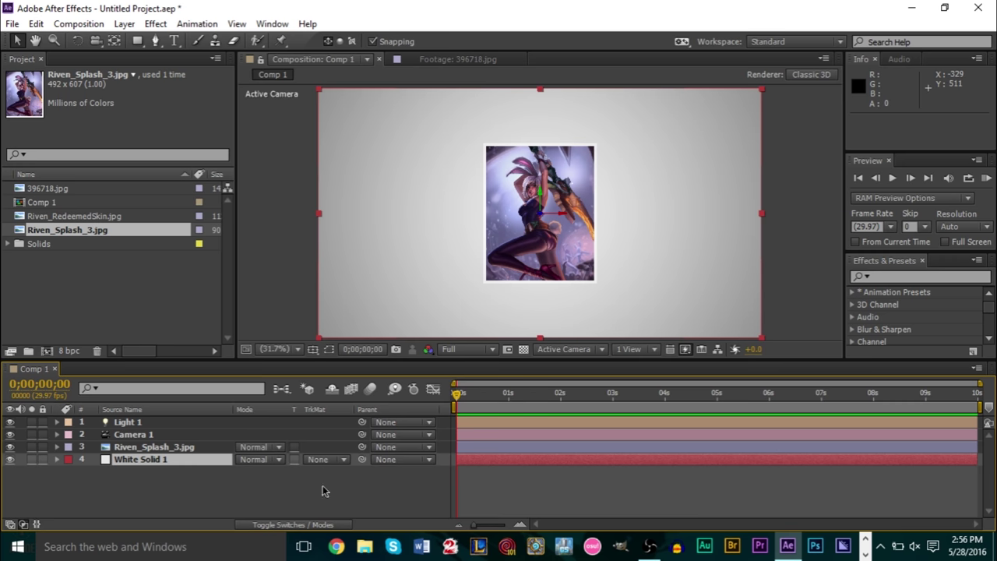
pyautogui.click(279, 527)
pyautogui.click(279, 527)
pyautogui.click(279, 528)
pyautogui.click(279, 527)
pyautogui.click(279, 527)
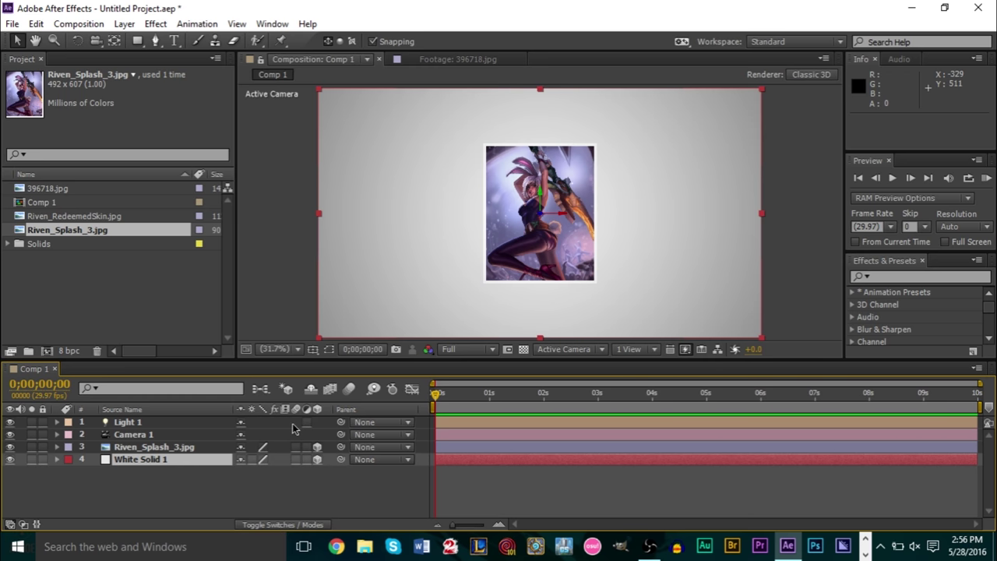
# - Turn on Casts Shadows in the Riven_Splash_3.jpg layer's material options and collapse its properties
pyautogui.click(173, 449)
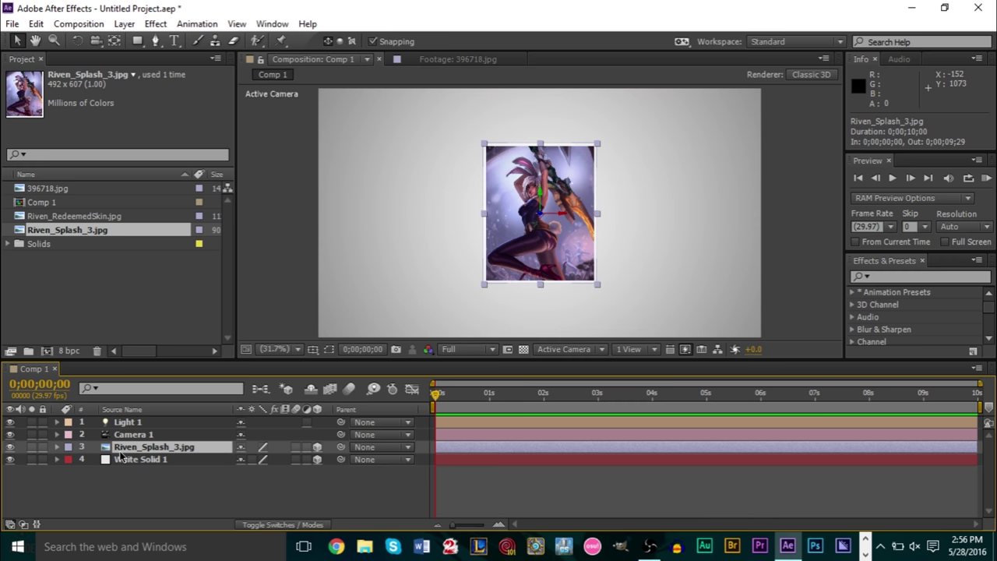
pyautogui.press('a')
pyautogui.press('a')
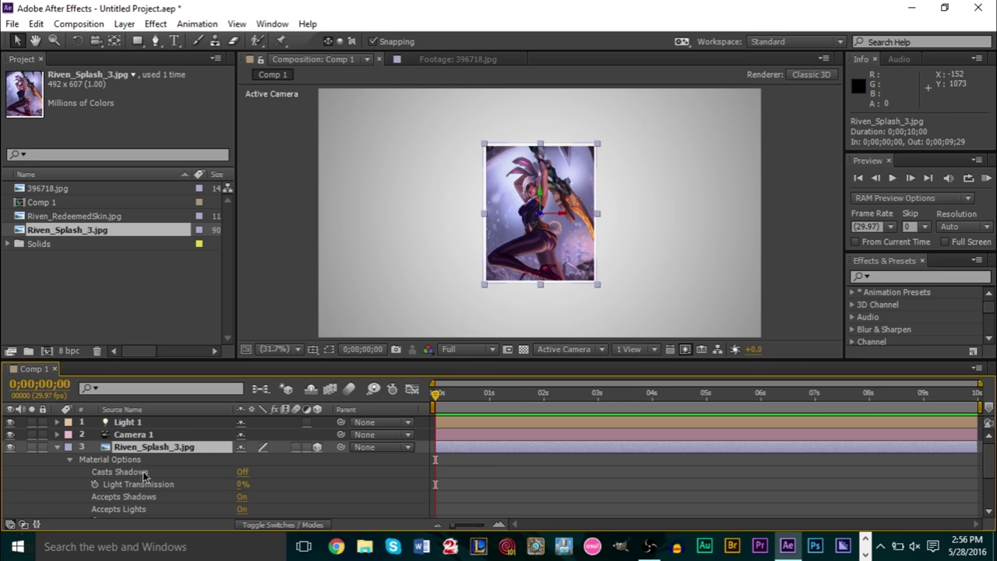
pyautogui.click(243, 472)
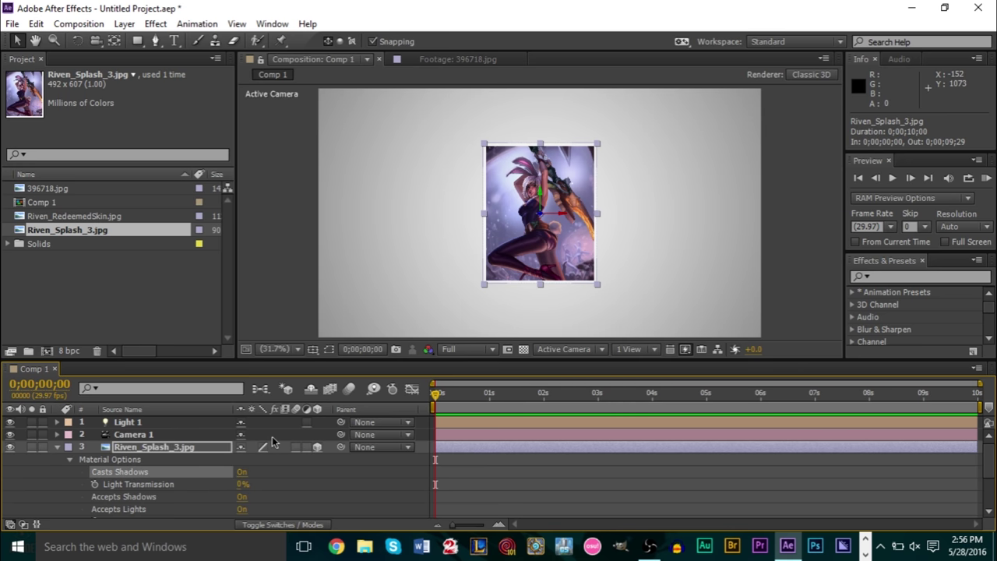
pyautogui.click(66, 457)
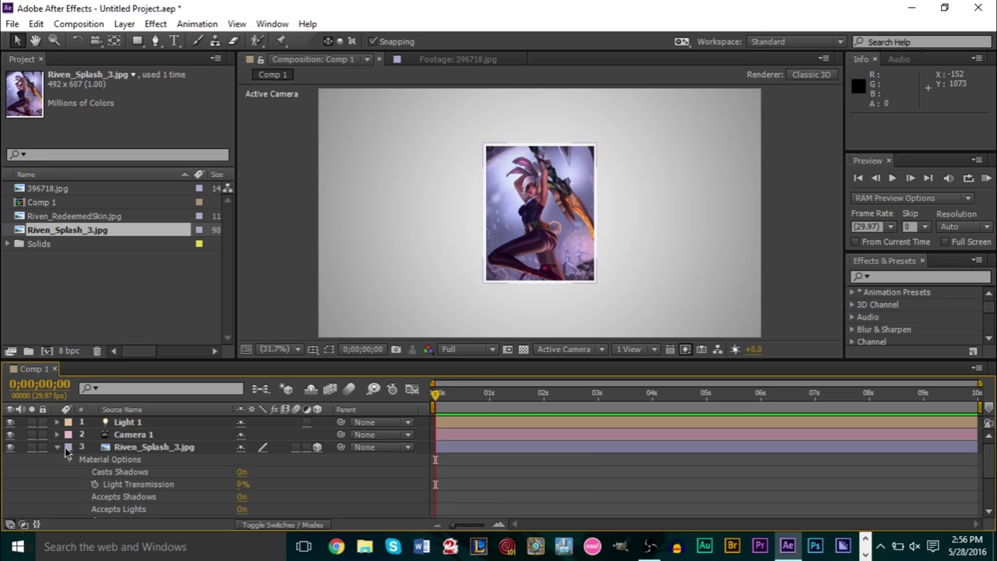
pyautogui.click(56, 447)
# - Set the Z position of White Solid 1 to 1 so it sits just behind the picture
pyautogui.click(132, 461)
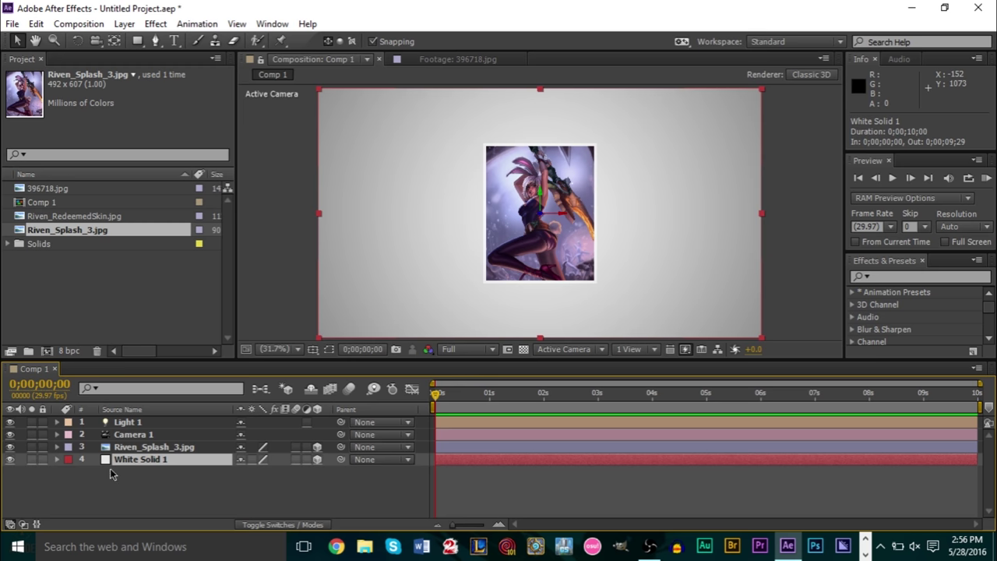
pyautogui.click(57, 460)
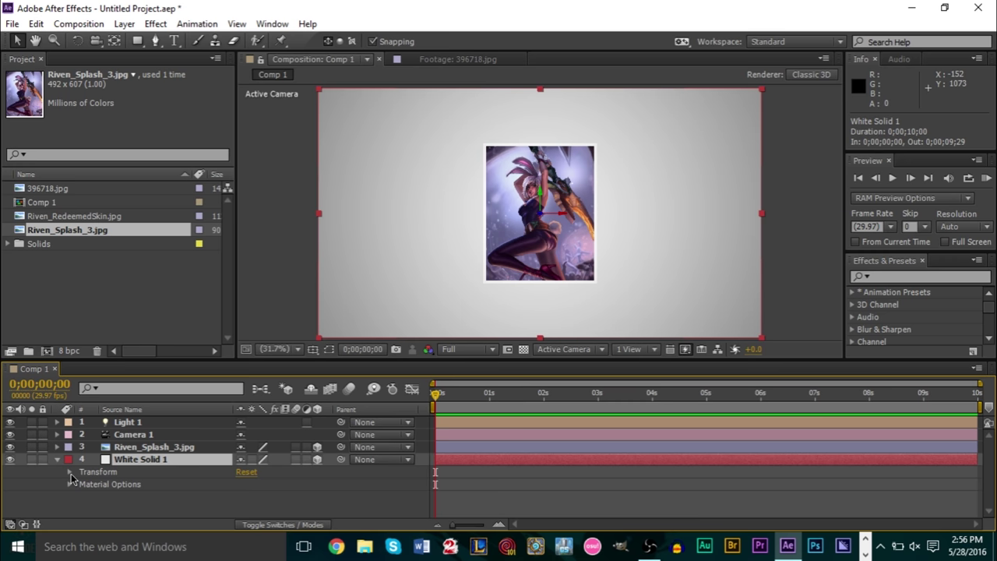
pyautogui.click(70, 473)
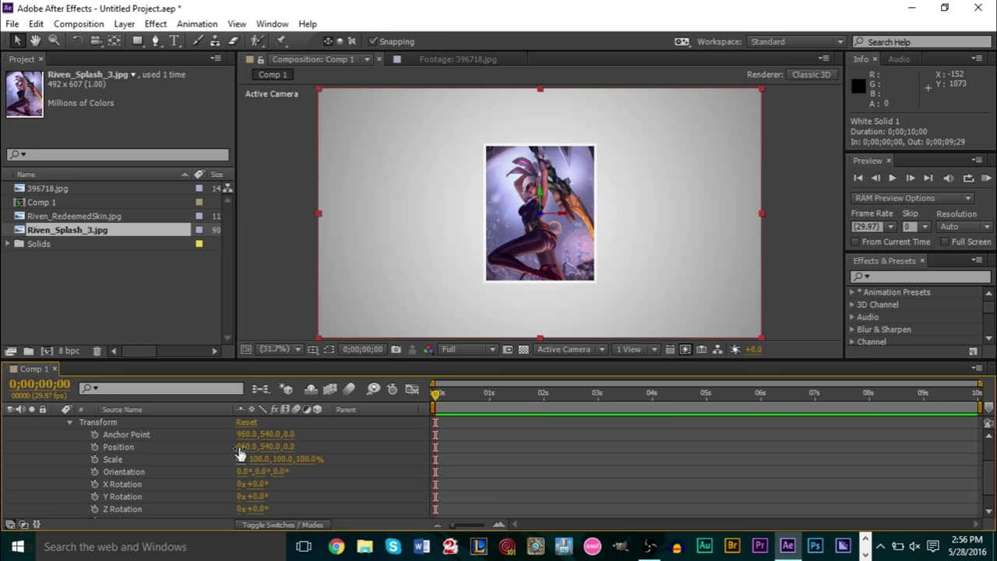
pyautogui.click(292, 447)
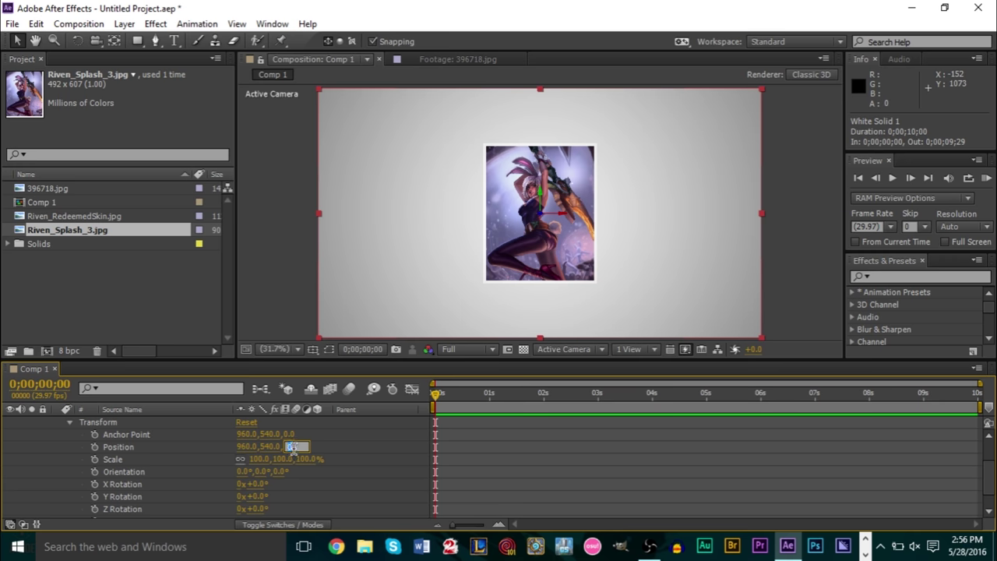
pyautogui.write('1')
pyautogui.press('Return')
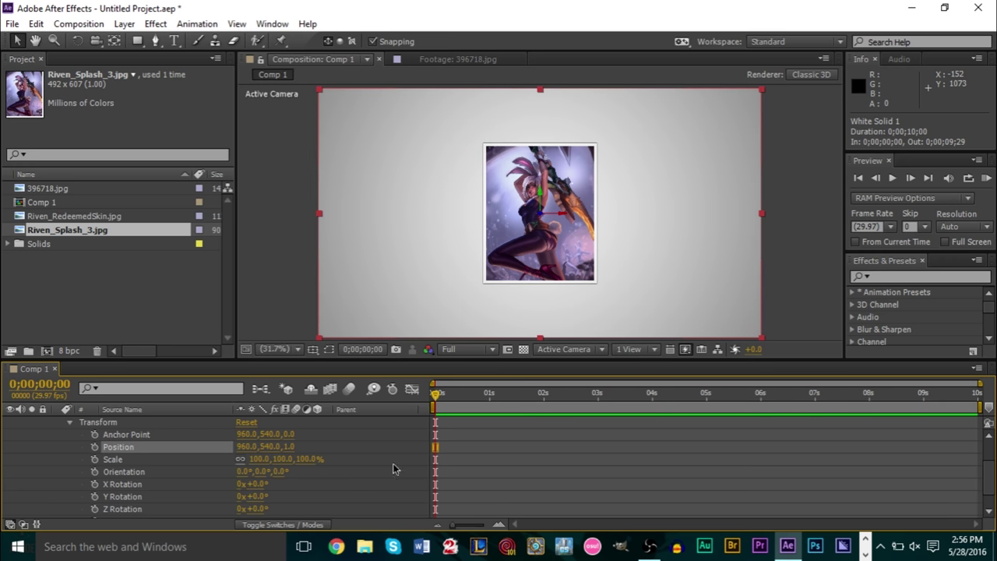
# - Try a Z position of 5 on White Solid 1 and restore it to 1
pyautogui.click(290, 447)
pyautogui.write('5')
pyautogui.press('Return')
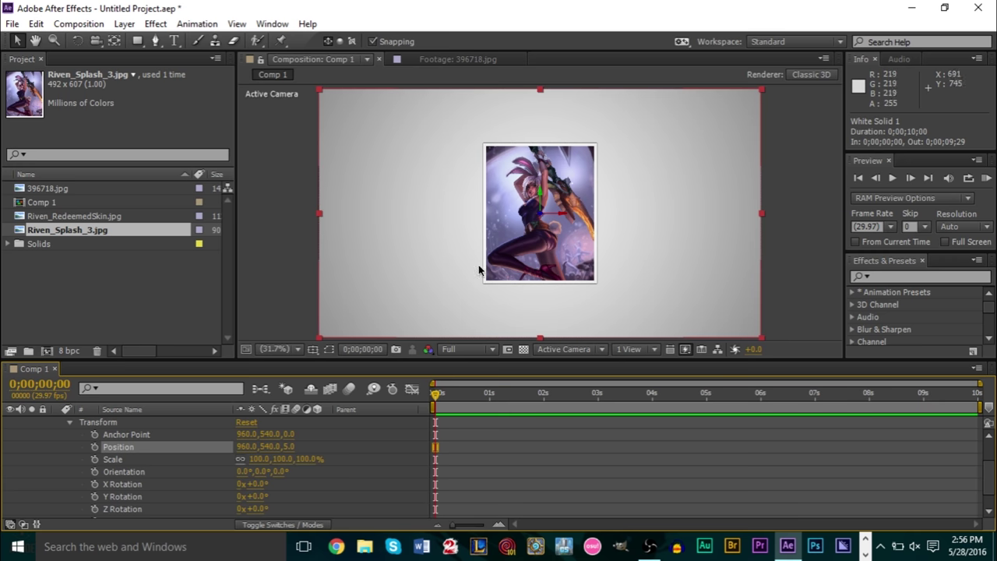
pyautogui.click(286, 447)
pyautogui.write('1')
pyautogui.press('Return')
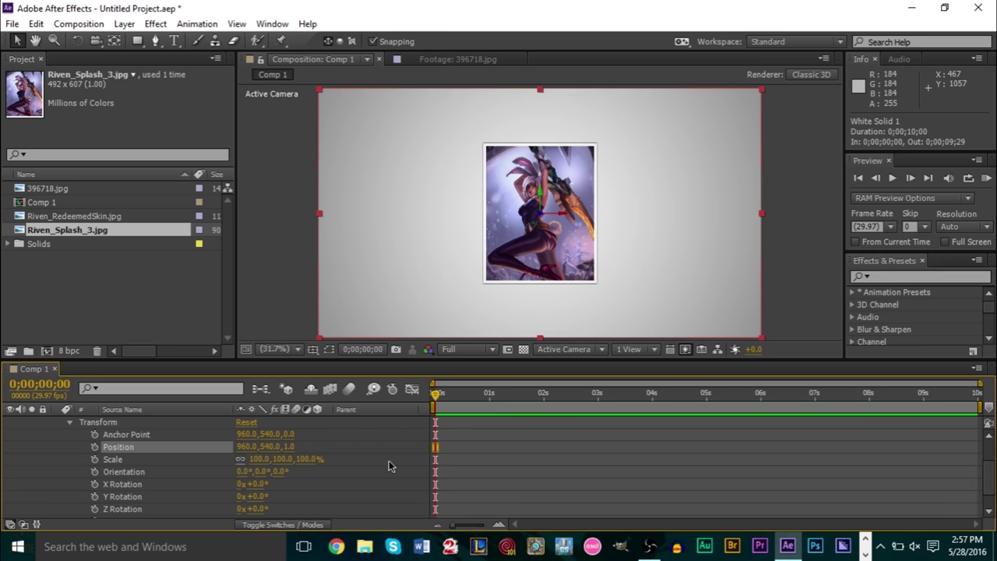
# - Examine the picture's edge shadow up close, fit the composition view up to 100%, and collapse the white solid's properties
pyautogui.scroll(5, 547, 266)
pyautogui.scroll(-2, 547, 264)
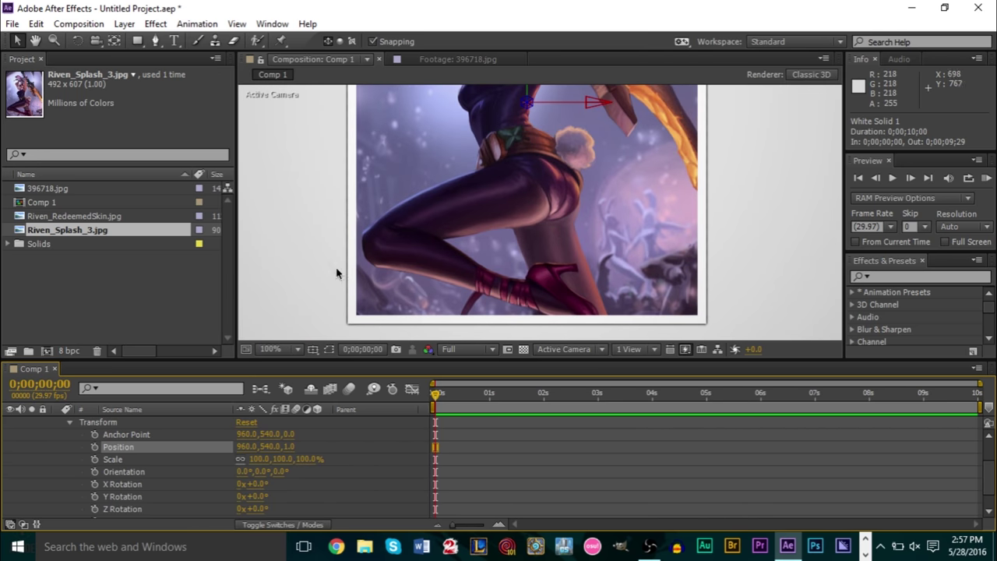
pyautogui.scroll(-3, 386, 251)
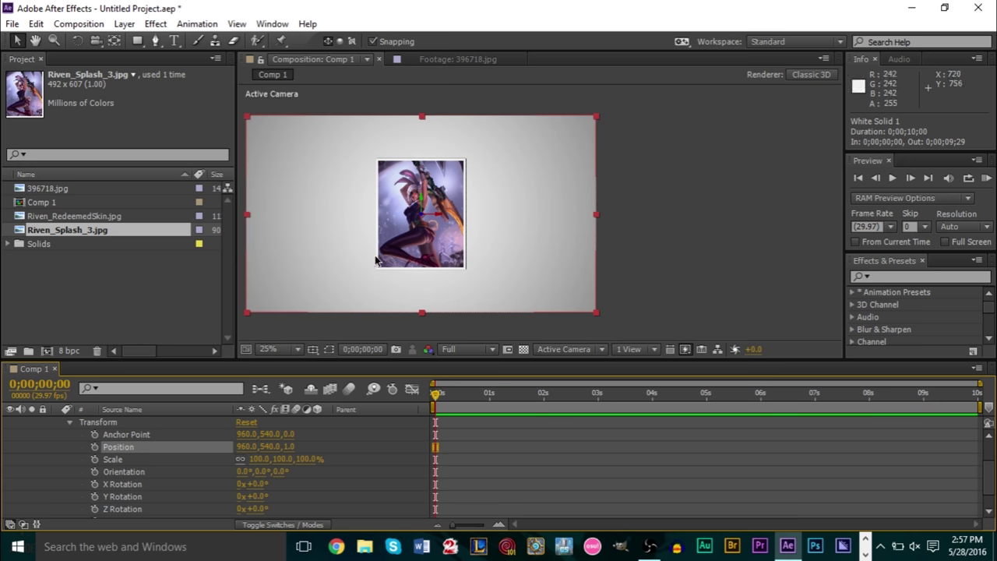
pyautogui.click(272, 351)
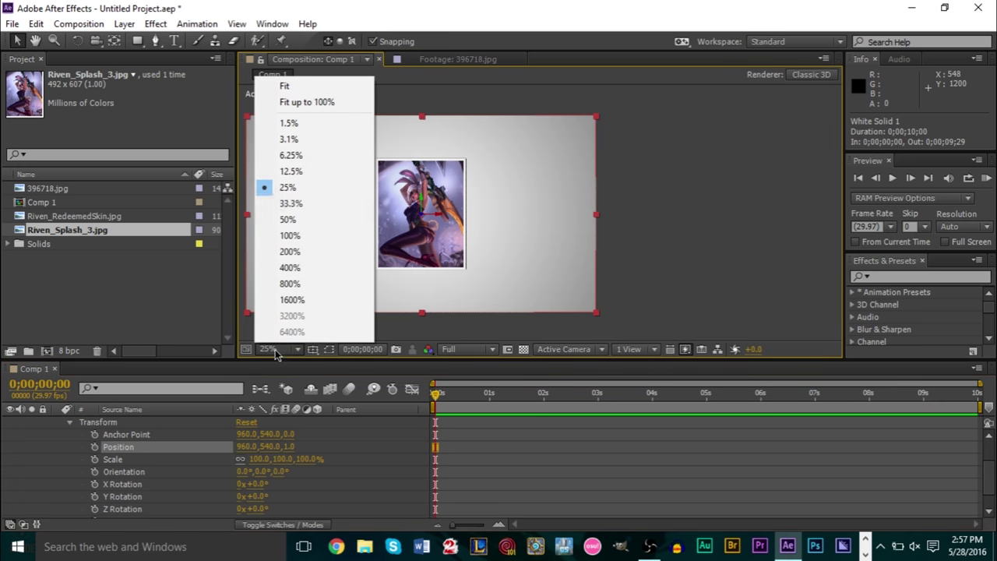
pyautogui.click(329, 101)
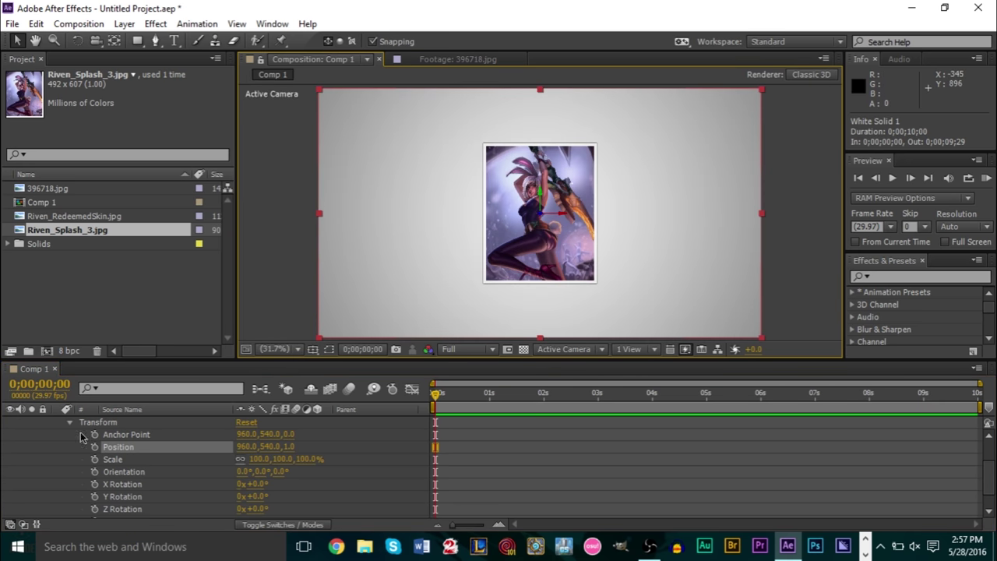
pyautogui.scroll(2, 76, 446)
pyautogui.click(58, 460)
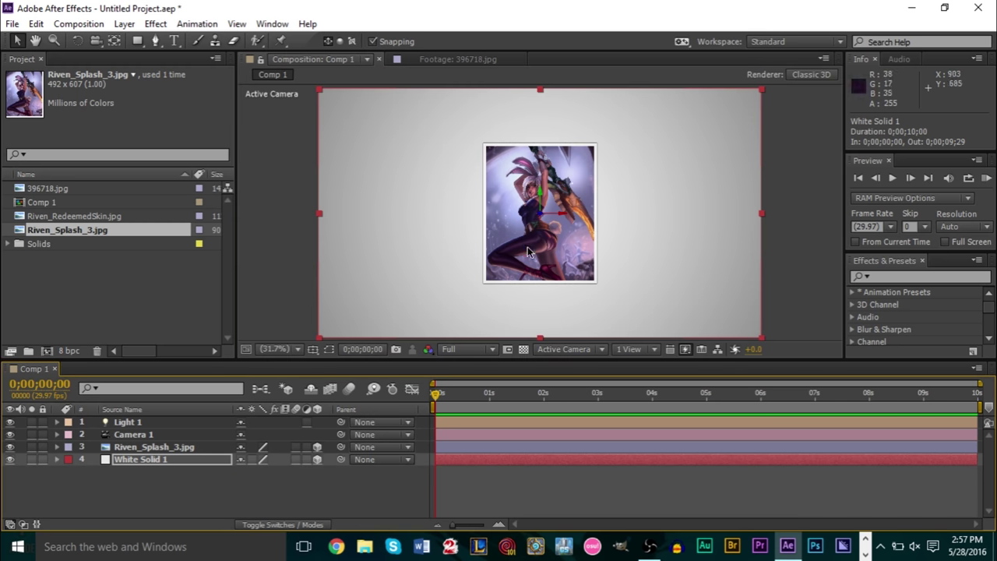
# - Scale the Riven_Splash_3.jpg layer down proportionally to about 61.5% and expand its transform properties
pyautogui.click(177, 449)
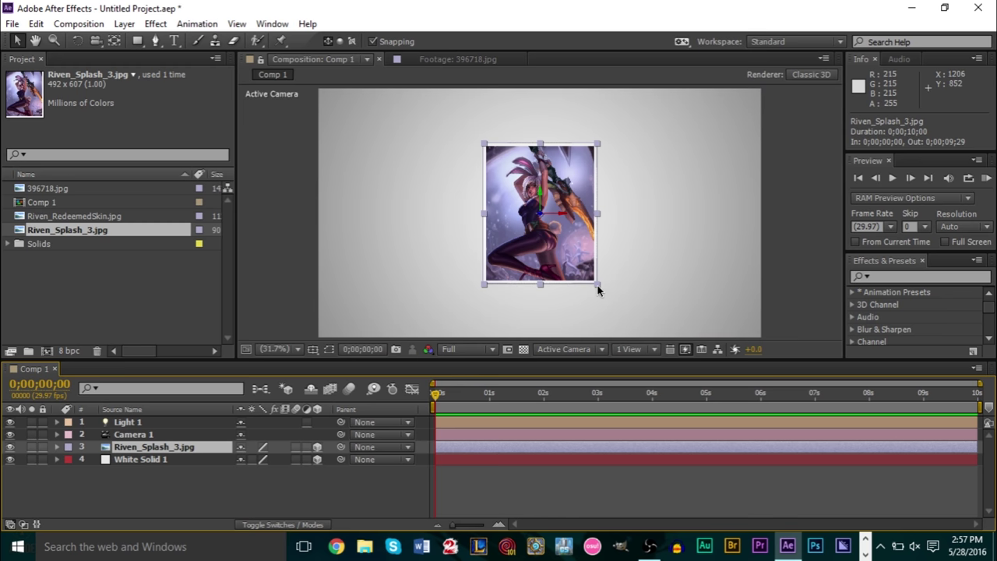
pyautogui.moveTo(599, 290); pyautogui.dragTo(575, 266)
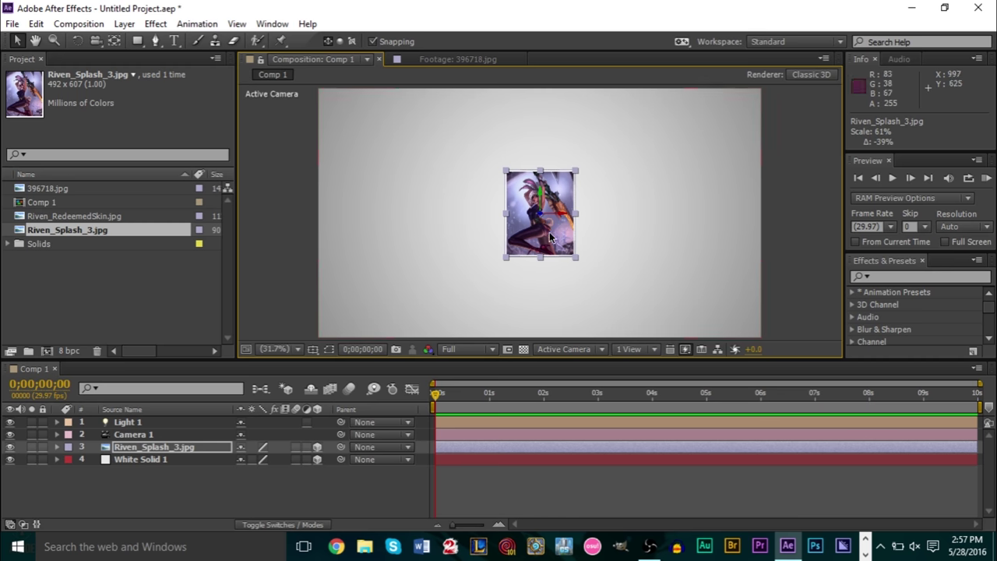
pyautogui.click(58, 447)
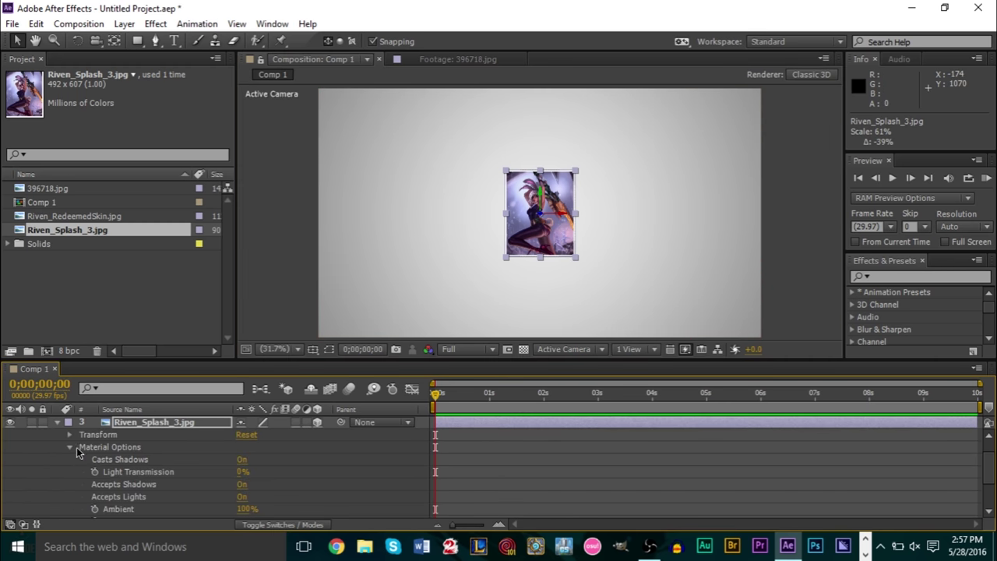
pyautogui.click(72, 448)
pyautogui.click(70, 459)
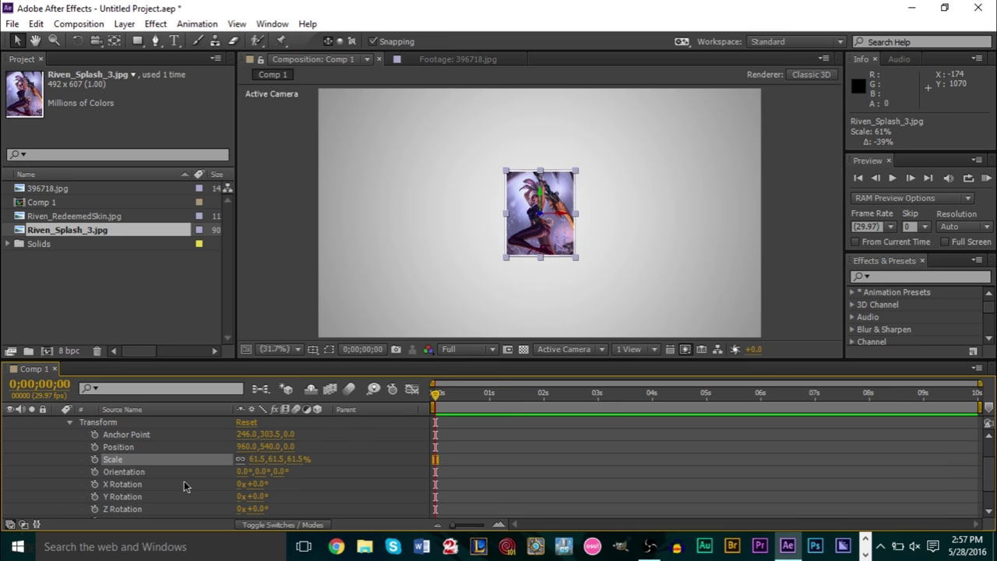
# - Set the Riven_Splash_3.jpg layer's Z rotation to -30°
pyautogui.click(127, 448)
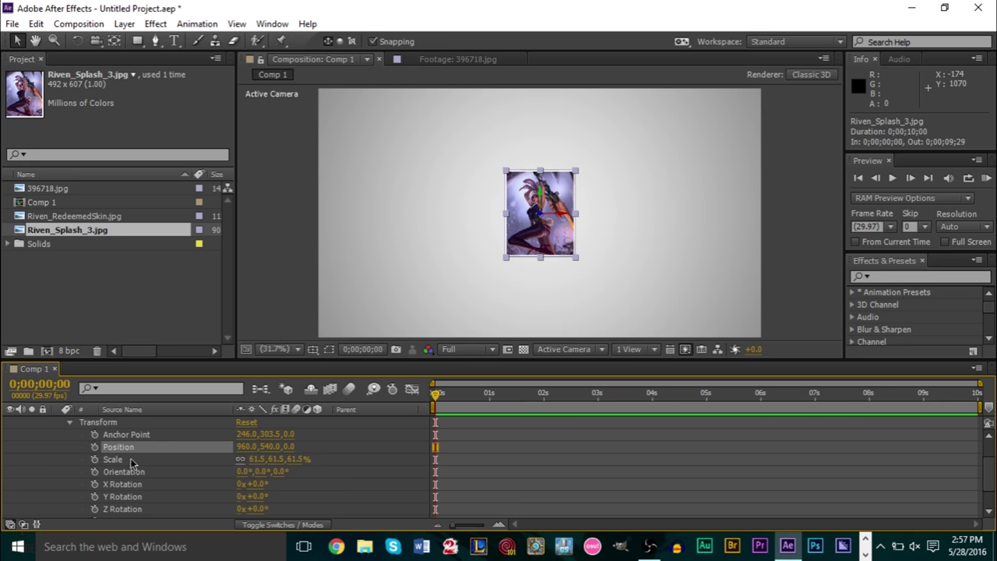
pyautogui.click(131, 458)
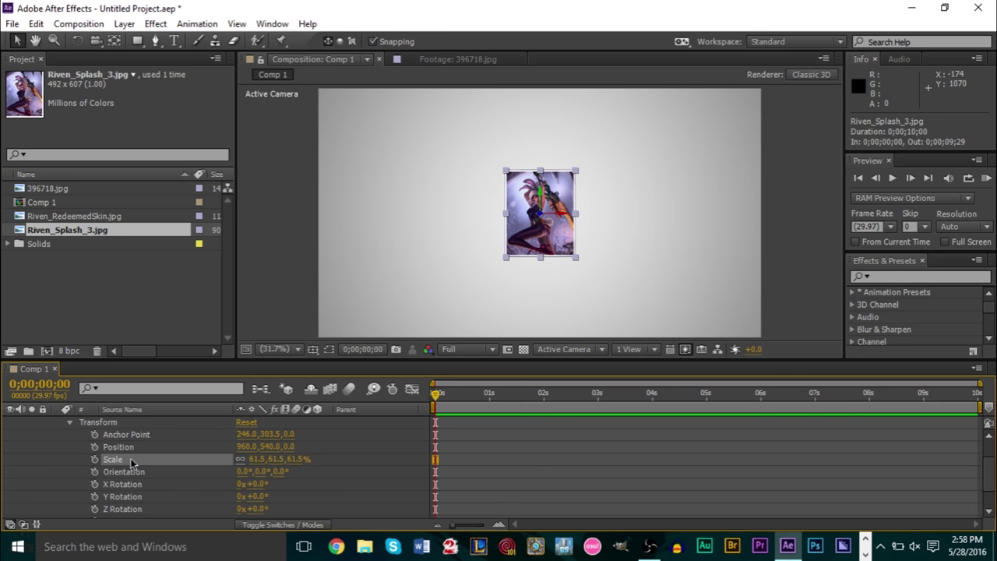
pyautogui.click(129, 509)
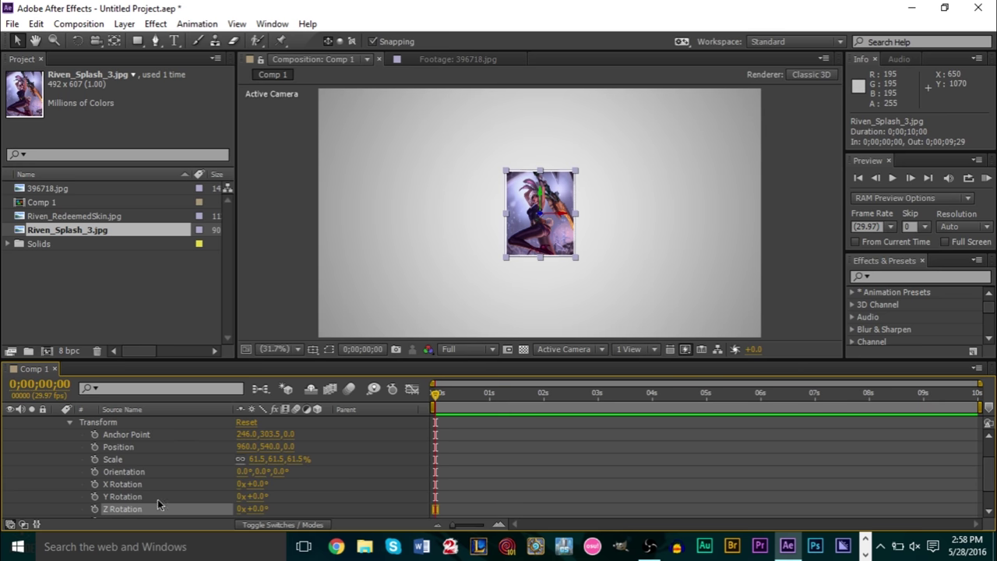
pyautogui.moveTo(257, 511); pyautogui.dragTo(240, 509)
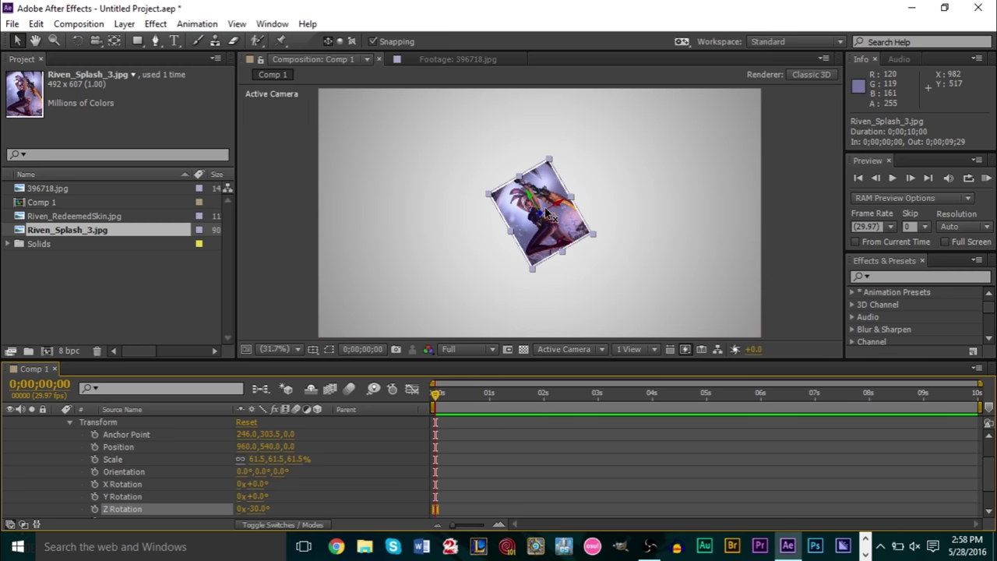
# - Move the Riven_Splash_3.jpg layer up to a Y position of about 402
pyautogui.scroll(2, 142, 459)
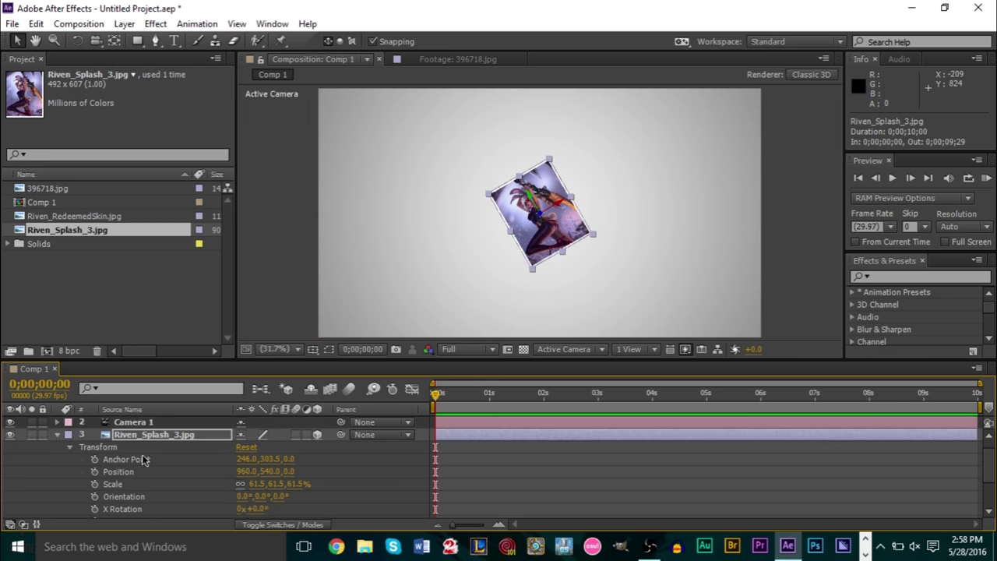
pyautogui.click(285, 471)
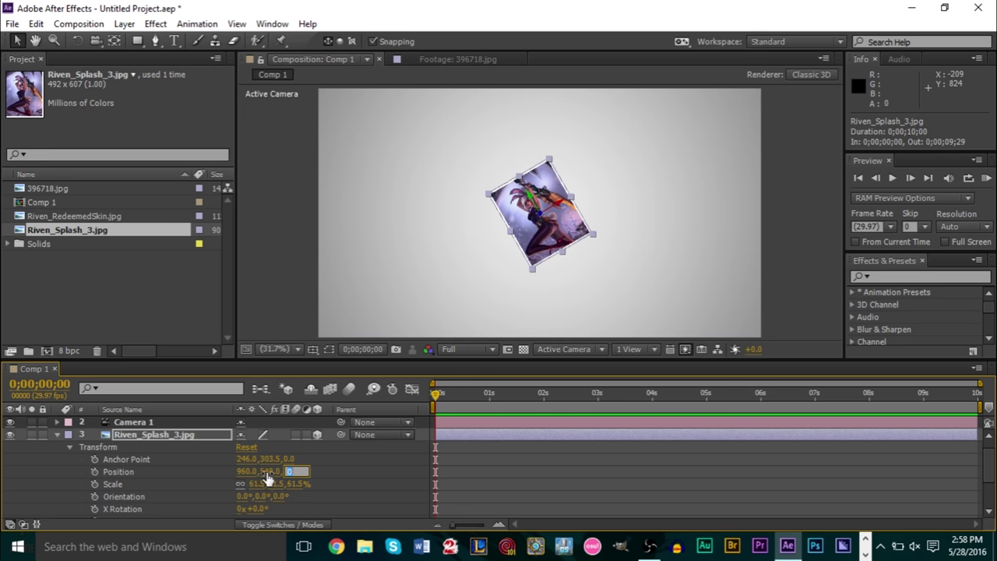
pyautogui.click(345, 472)
pyautogui.moveTo(269, 473); pyautogui.dragTo(216, 479)
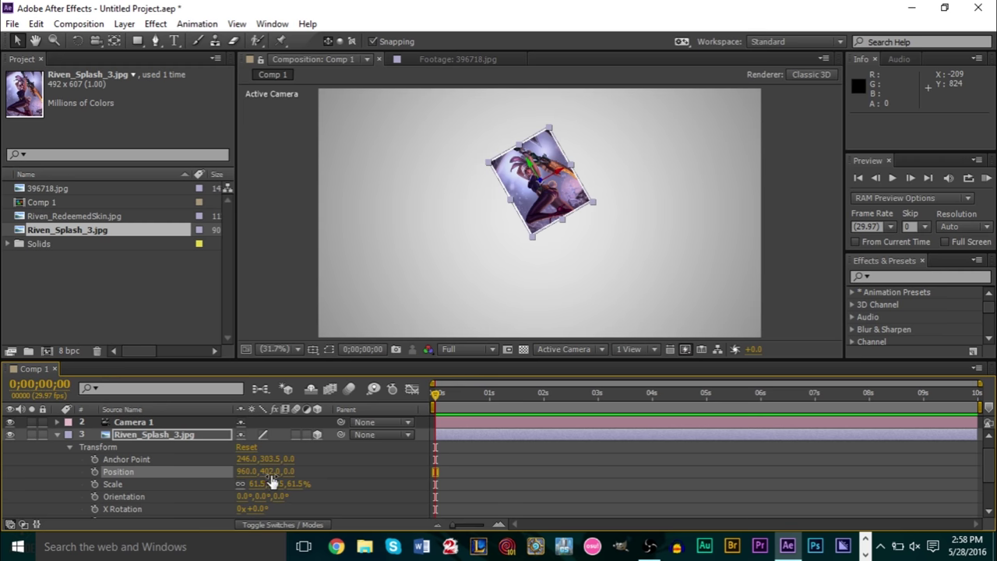
# - Move the Riven_Splash_3.jpg layer to an X position of about 748 and set its Z position to -2000
pyautogui.moveTo(246, 473); pyautogui.dragTo(91, 472)
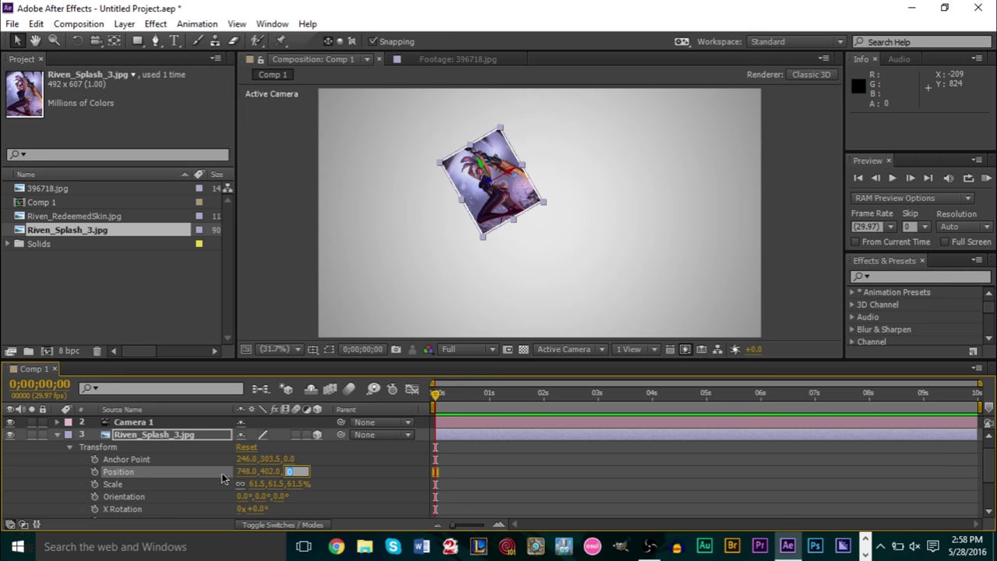
pyautogui.click(371, 467)
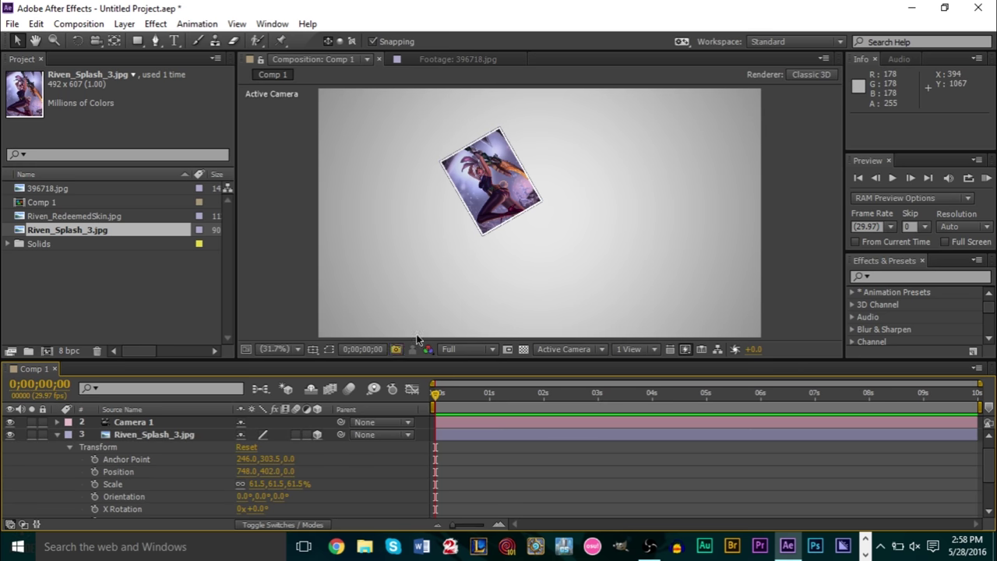
pyautogui.click(290, 473)
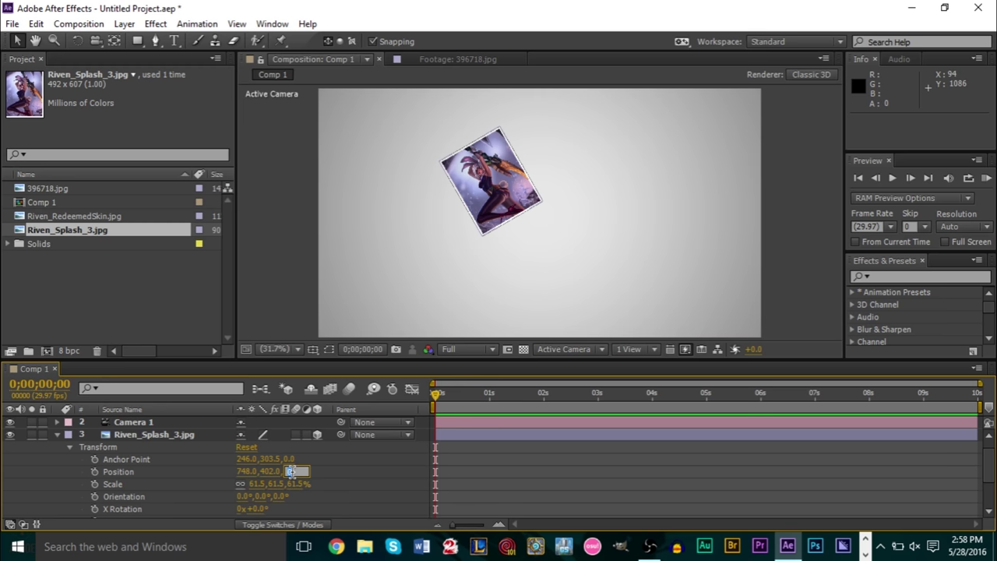
pyautogui.press('Return')
pyautogui.click(288, 473)
pyautogui.write('-2000')
pyautogui.press('Return')
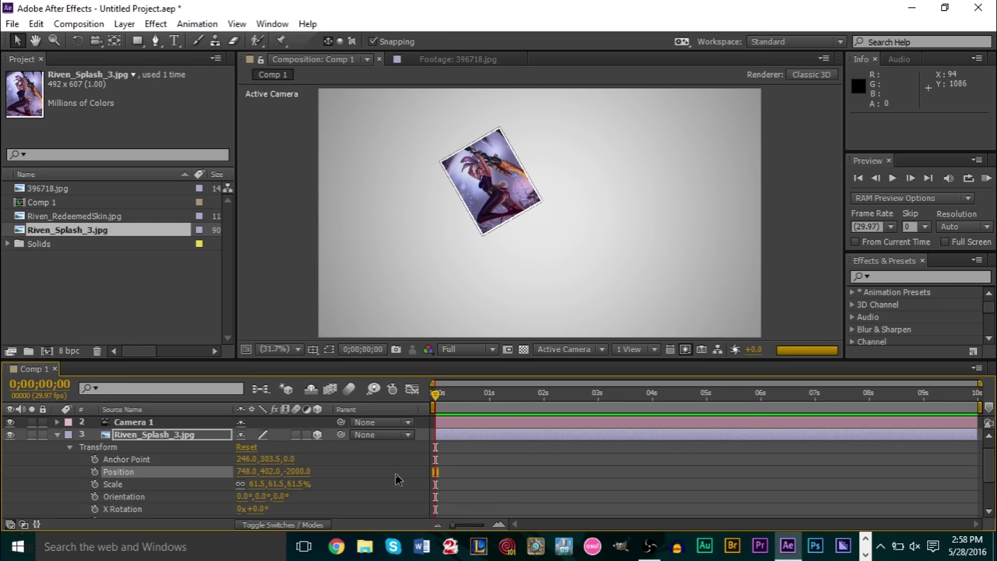
# - Start keyframing the Riven_Splash_3.jpg layer's Position at 0;00;00;00
pyautogui.scroll(1, 396, 474)
pyautogui.scroll(-2, 395, 474)
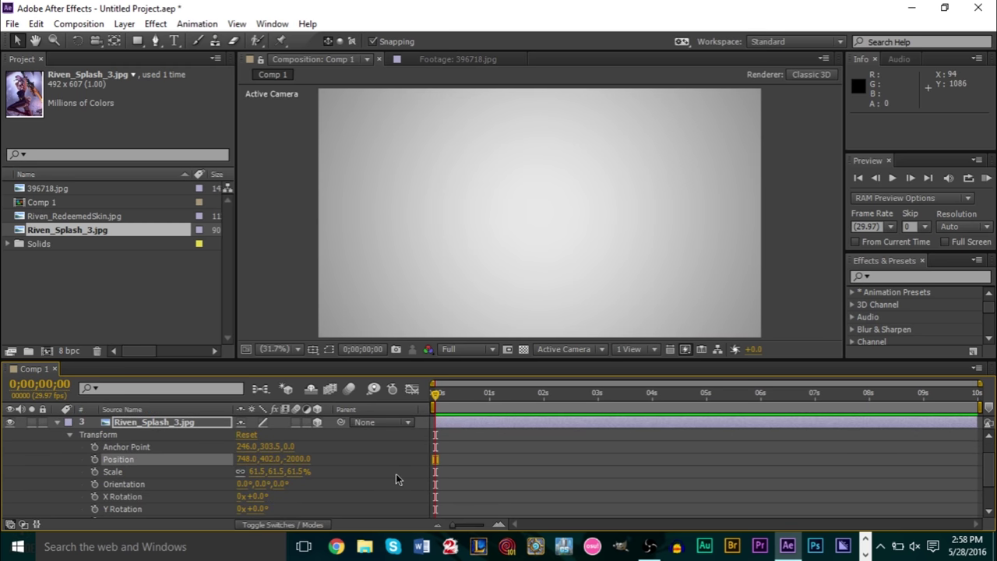
pyautogui.scroll(-2, 396, 479)
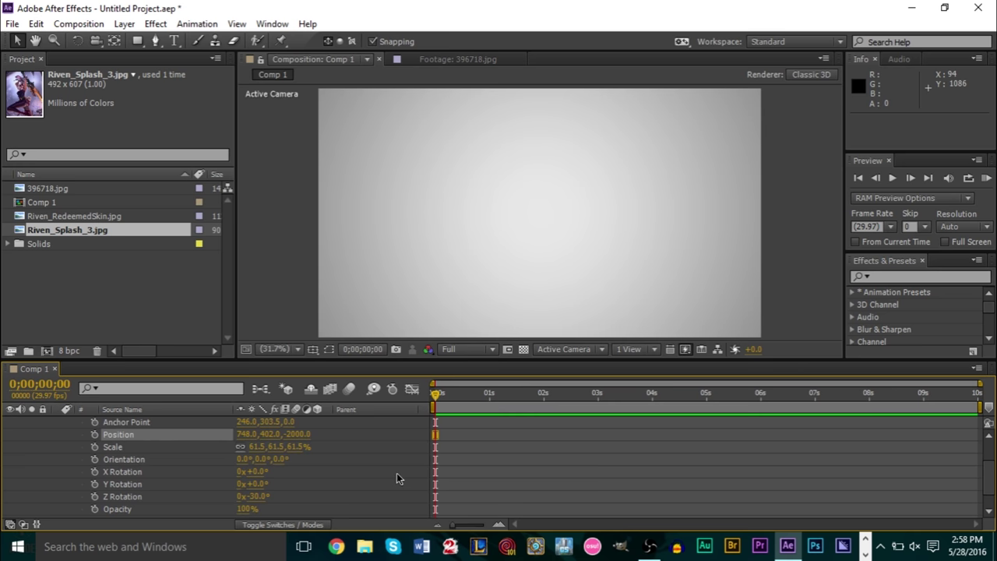
pyautogui.click(94, 435)
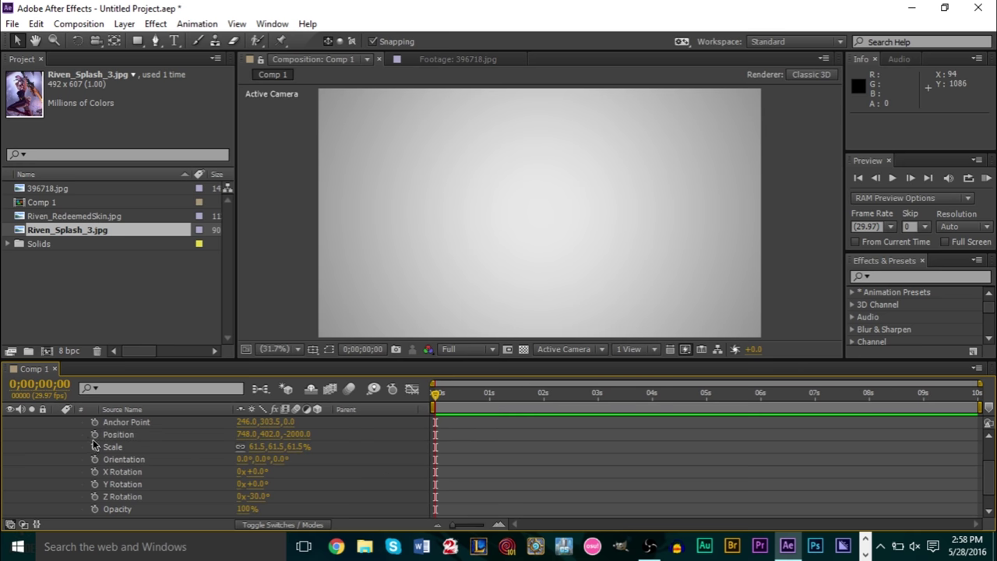
pyautogui.click(94, 435)
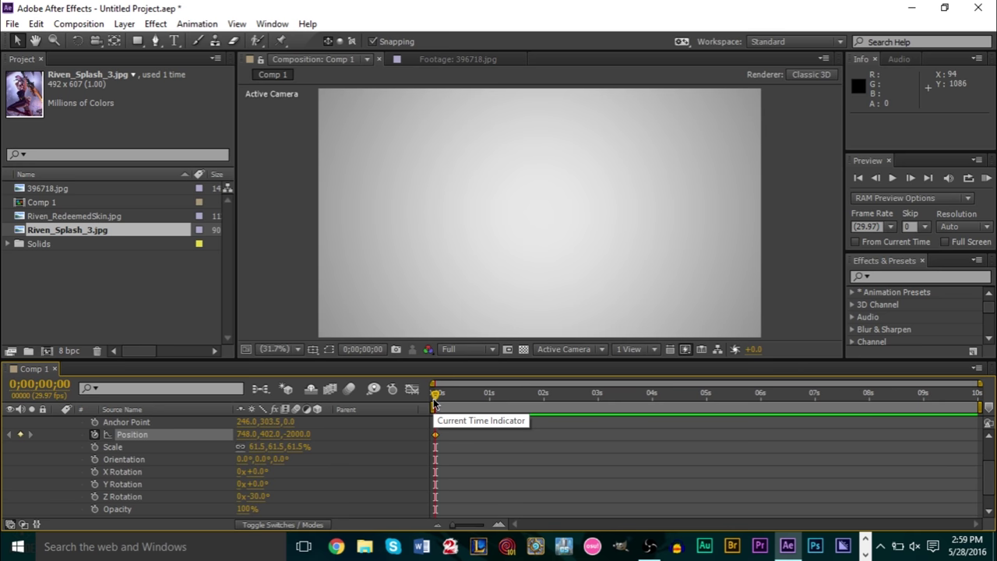
# - Add a second Position keyframe at 0;00;01;05 with the Riven_Splash_3.jpg layer's Z position set to -100
pyautogui.moveTo(435, 403); pyautogui.dragTo(489, 403)
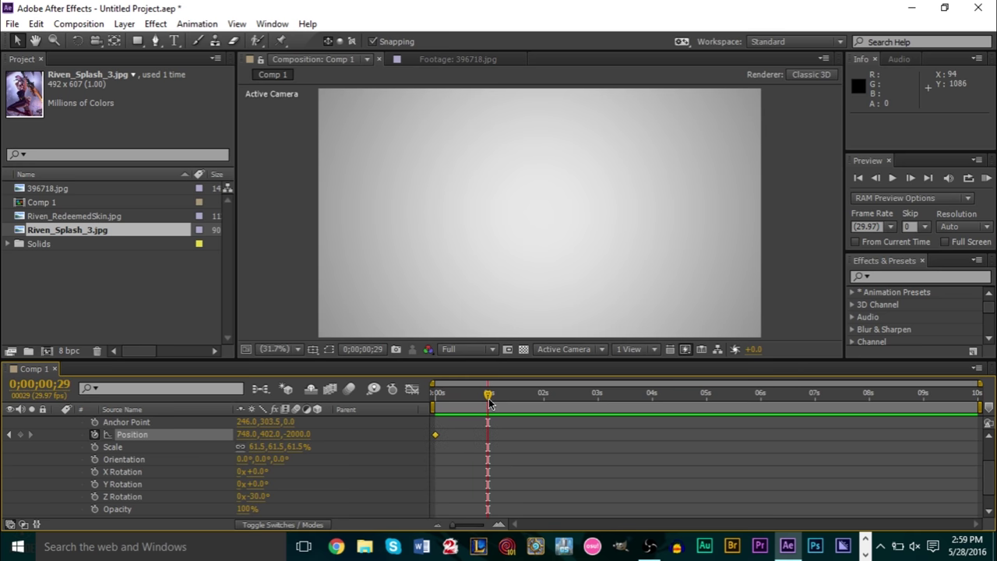
pyautogui.press('pagedown')
pyautogui.press('pagedown')
pyautogui.press('pagedown')
pyautogui.press('pagedown')
pyautogui.press('pagedown')
pyautogui.press('pagedown')
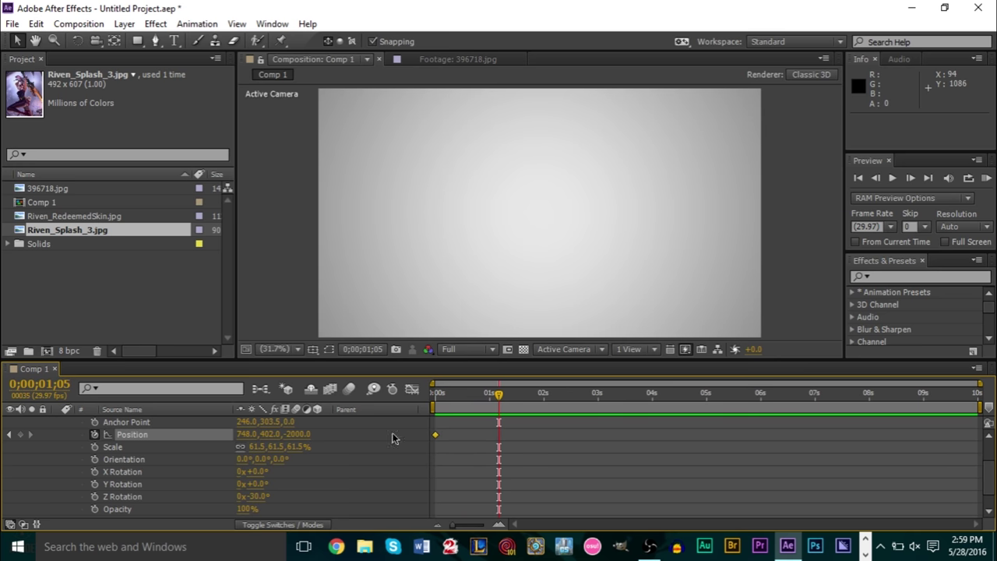
pyautogui.click(297, 434)
pyautogui.write('-100')
pyautogui.press('Return')
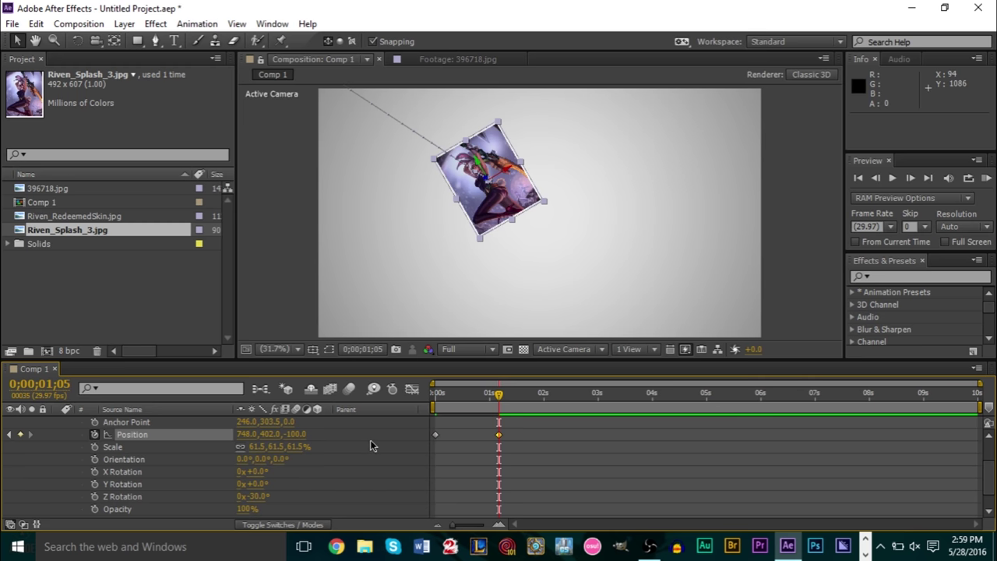
# - Undo the Position keyframes and the -2000 depth change, and redo all of them
pyautogui.hotkey('ctrl', 'z')
pyautogui.hotkey('ctrl', 'z')
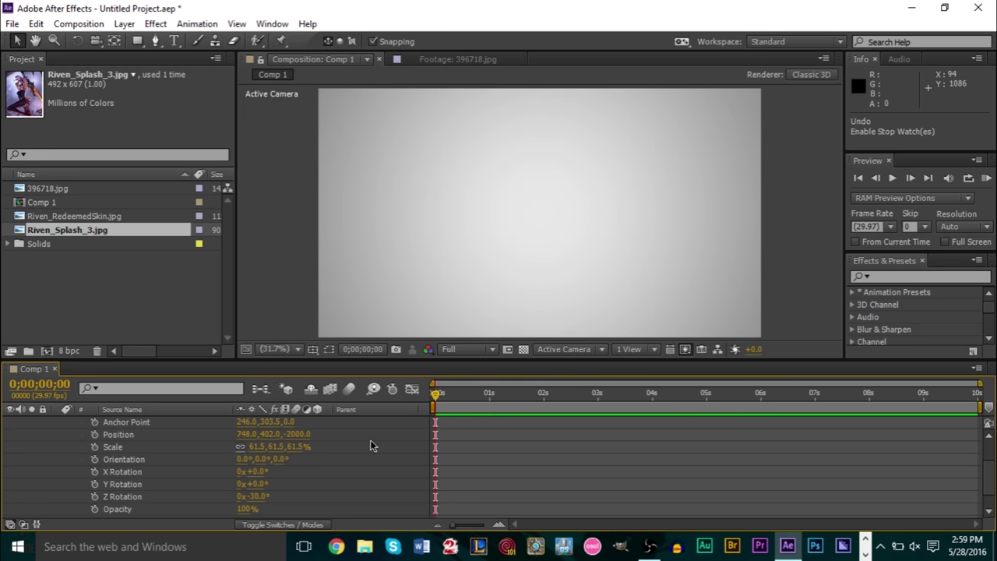
pyautogui.hotkey('ctrl', 'z')
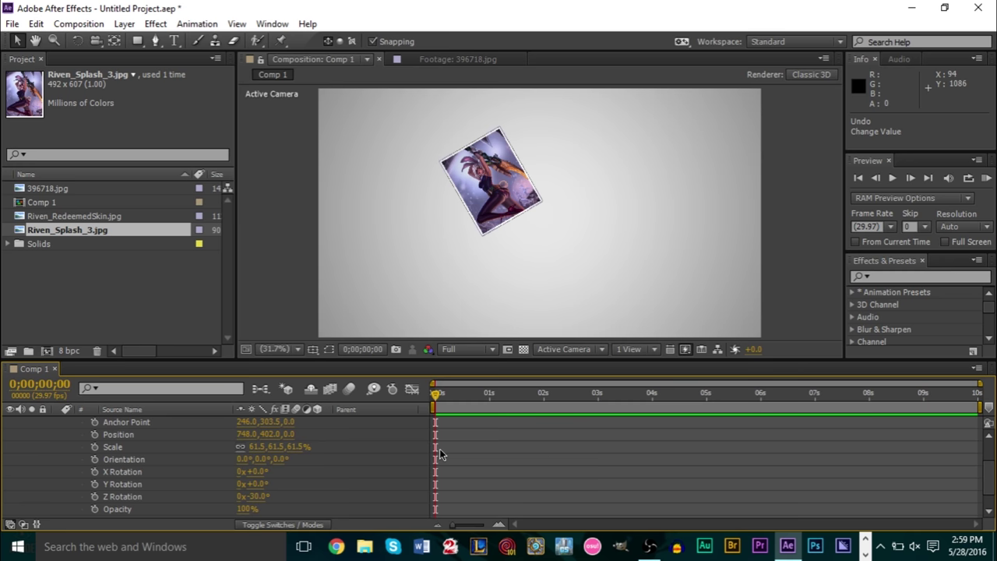
pyautogui.hotkey('ctrl', 'shift', 'z')
pyautogui.hotkey('ctrl', 'shift', 'z')
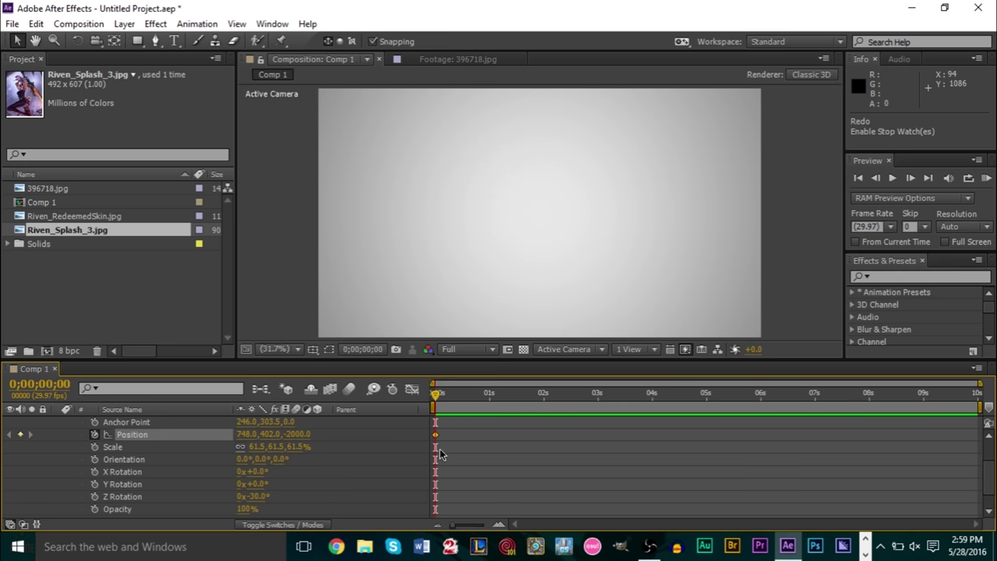
pyautogui.hotkey('ctrl', 'shift', 'z')
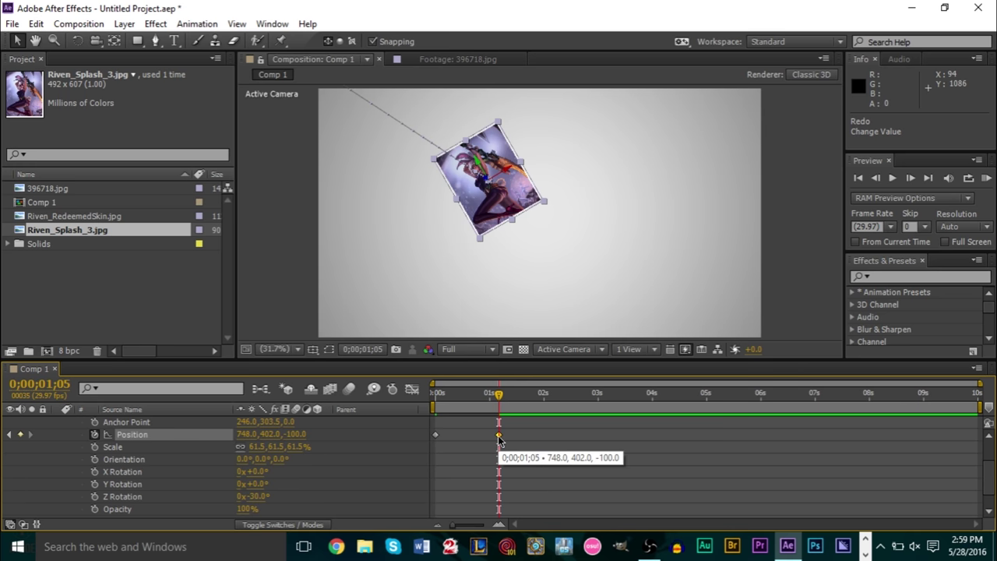
# - Set the Z value of the Position keyframe at 0;00;01;05 to 0 px
pyautogui.doubleClick(499, 436)
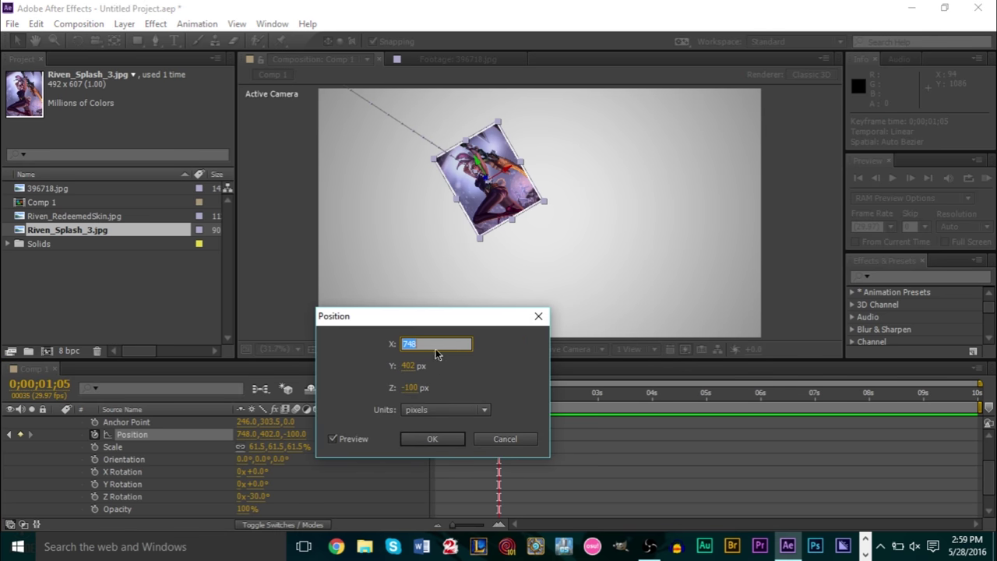
pyautogui.click(403, 388)
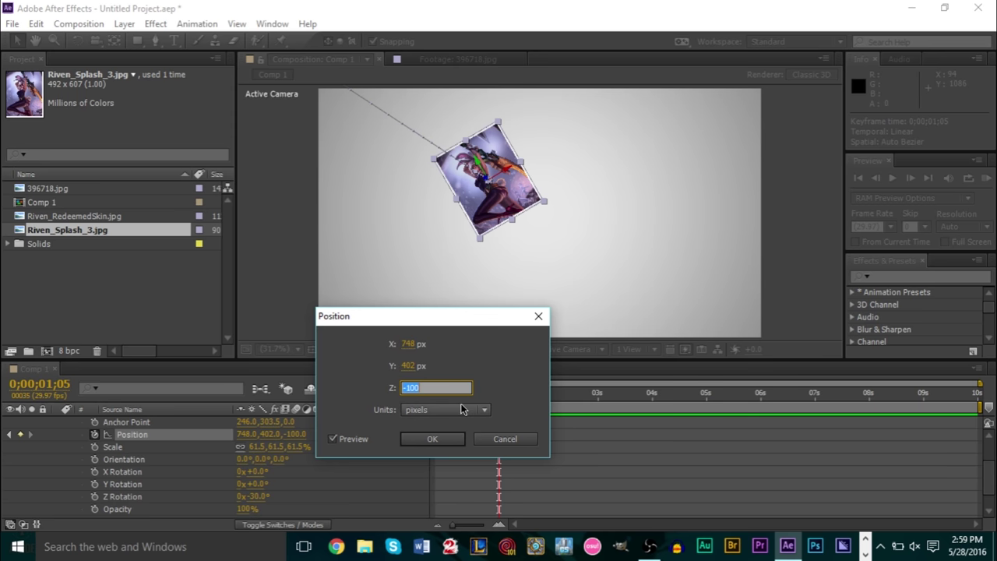
pyautogui.write('0')
pyautogui.press('Return')
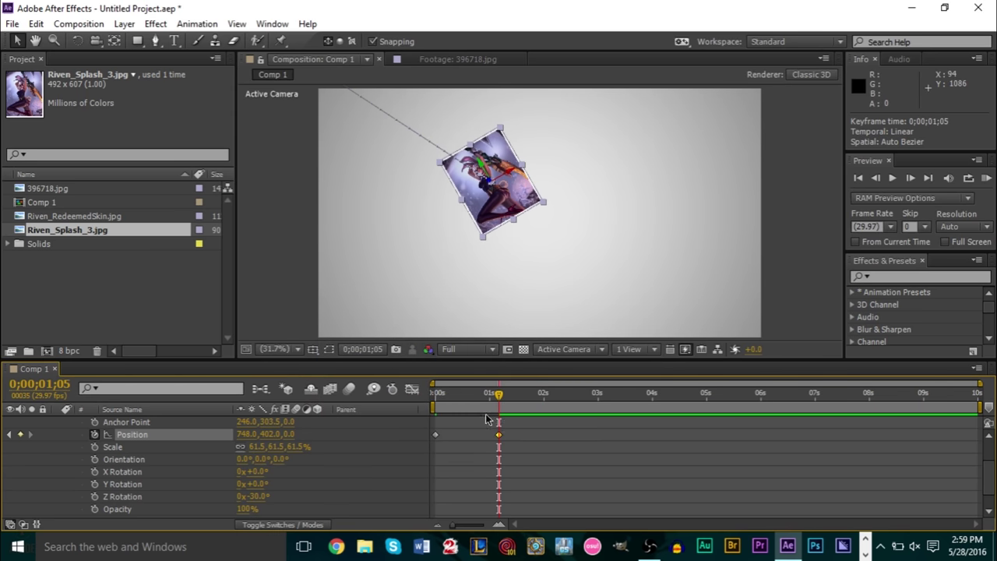
# - Play back the Riven_Splash_3.jpg fly-in from the start of the composition to check its speed
pyautogui.moveTo(499, 393); pyautogui.dragTo(407, 395)
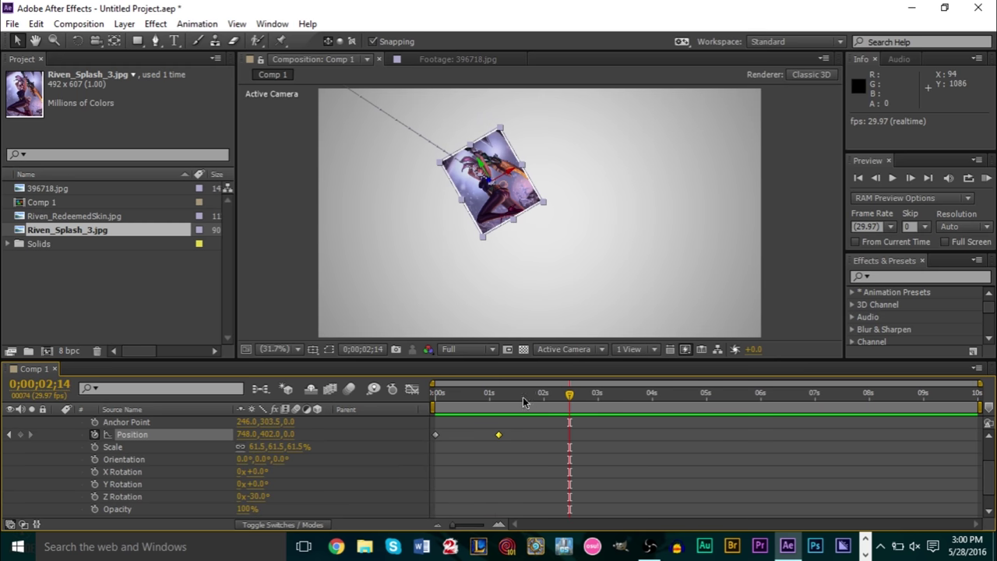
pyautogui.press('space')
pyautogui.press('space')
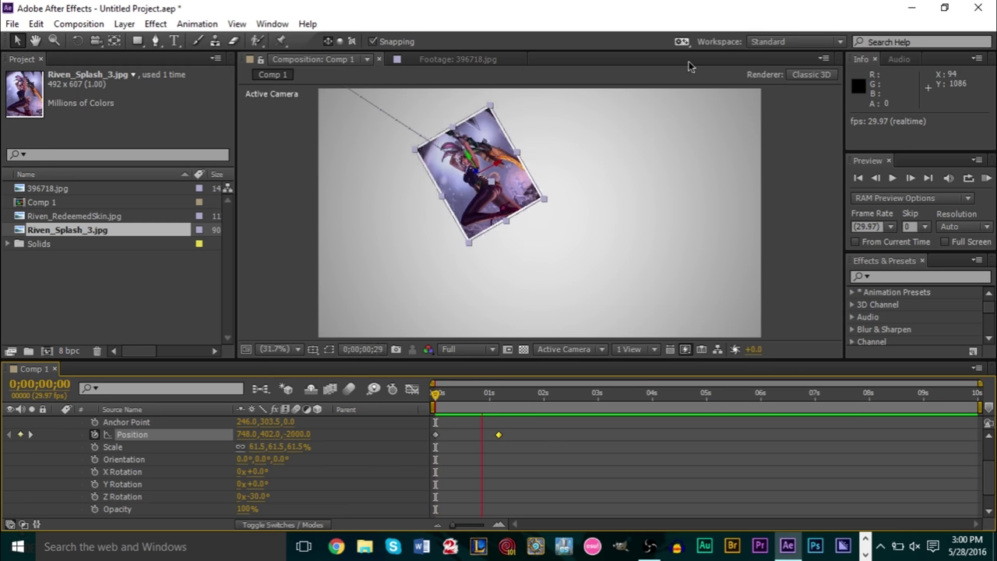
pyautogui.click(805, 229)
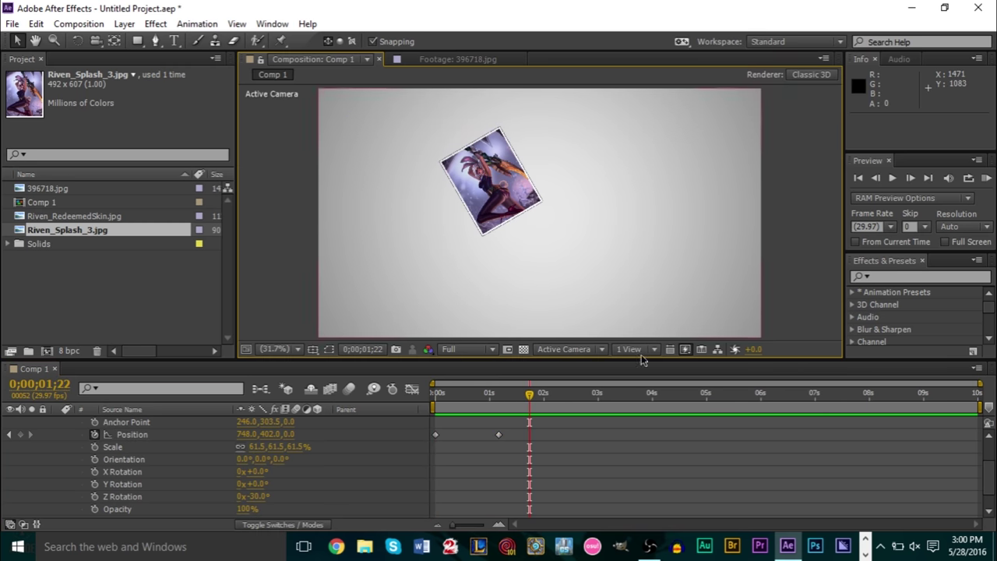
pyautogui.press('space')
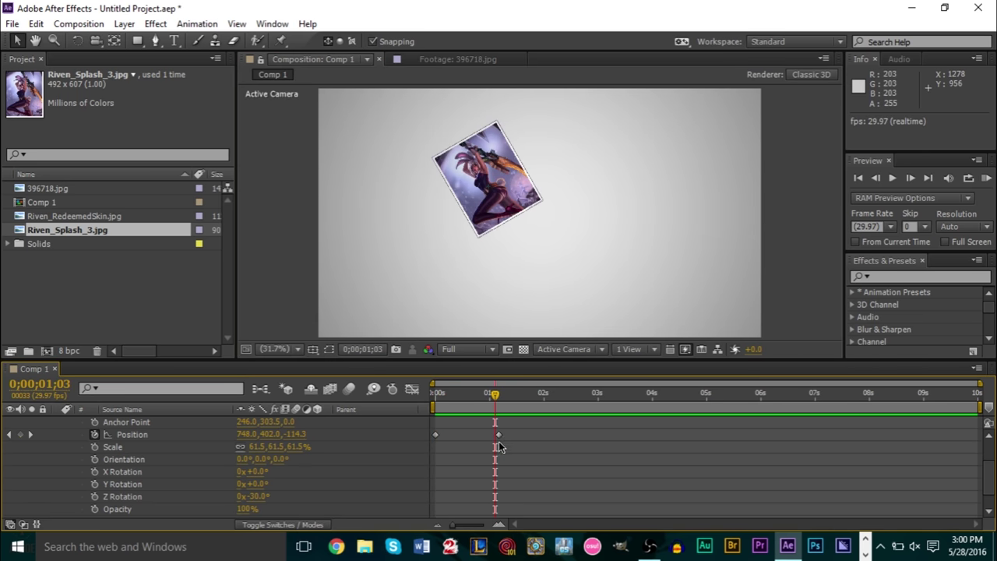
# - Shift the second Position keyframe earlier to about 0.6 seconds and preview the faster fly-in from the start
pyautogui.moveTo(500, 435); pyautogui.dragTo(470, 442)
pyautogui.moveTo(483, 406); pyautogui.dragTo(419, 411)
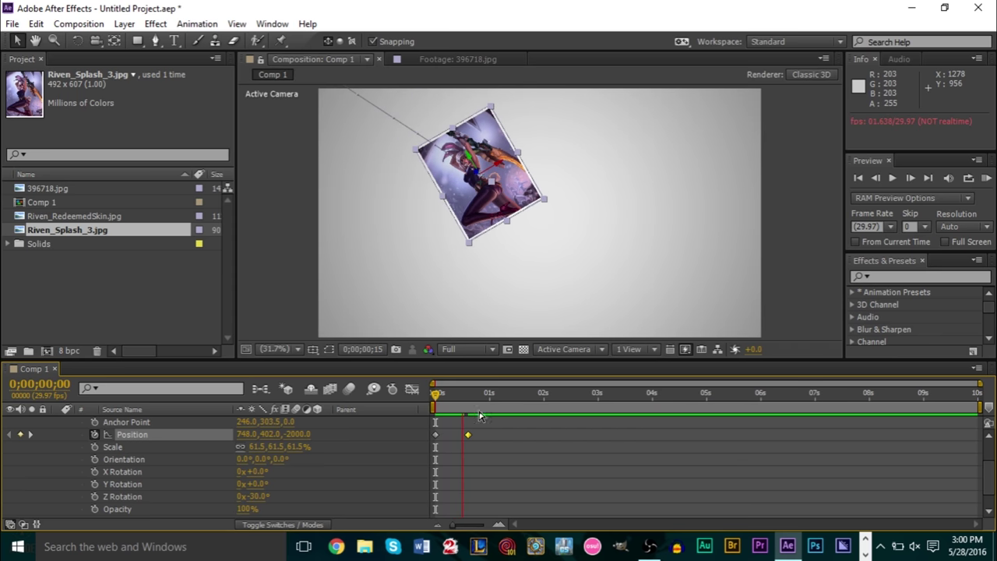
pyautogui.press('space')
pyautogui.press('space')
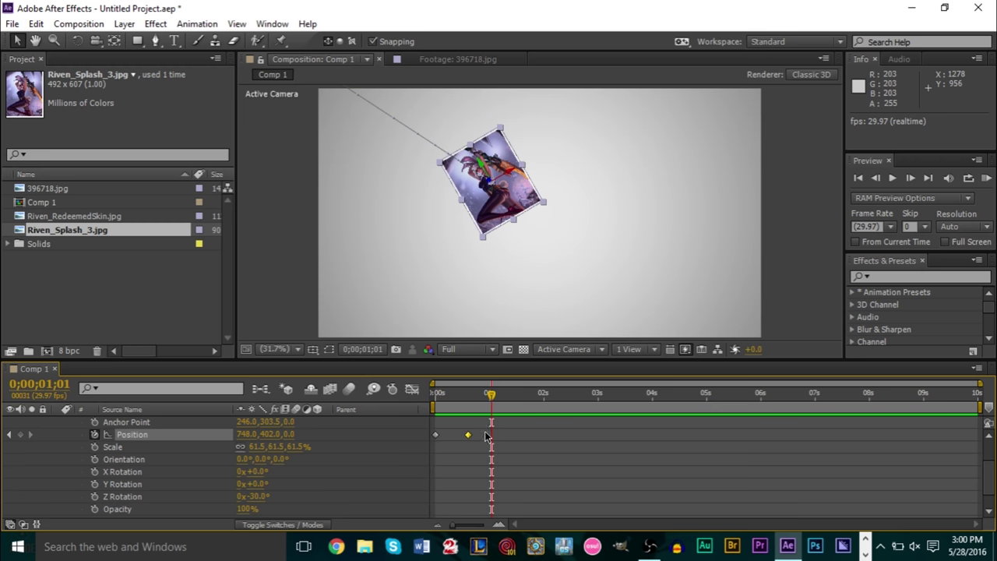
# - Collapse the Riven_Splash_3.jpg properties and add Riven_RedeemedSkin.jpg to the composition directly above that layer
pyautogui.scroll(2, 414, 477)
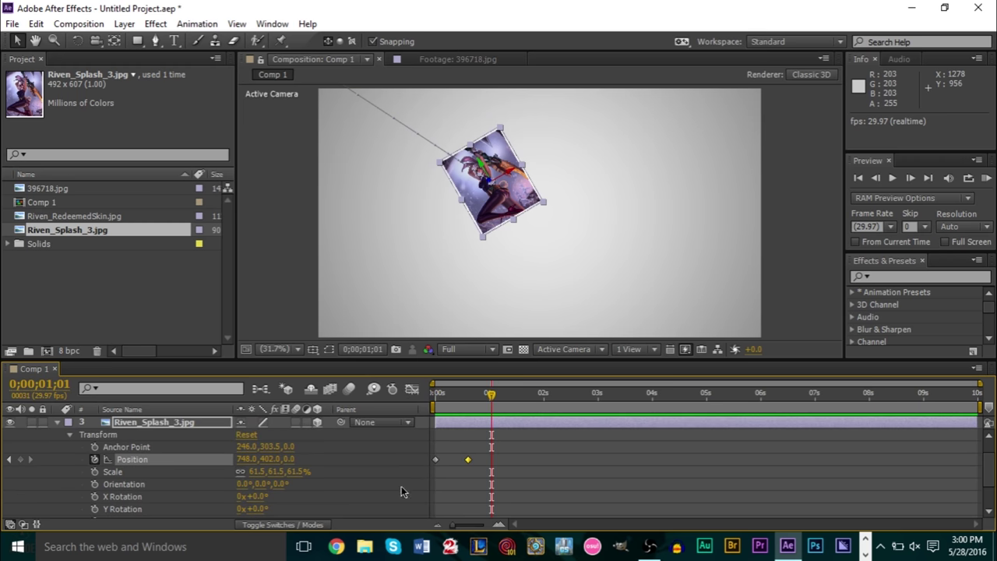
pyautogui.click(60, 423)
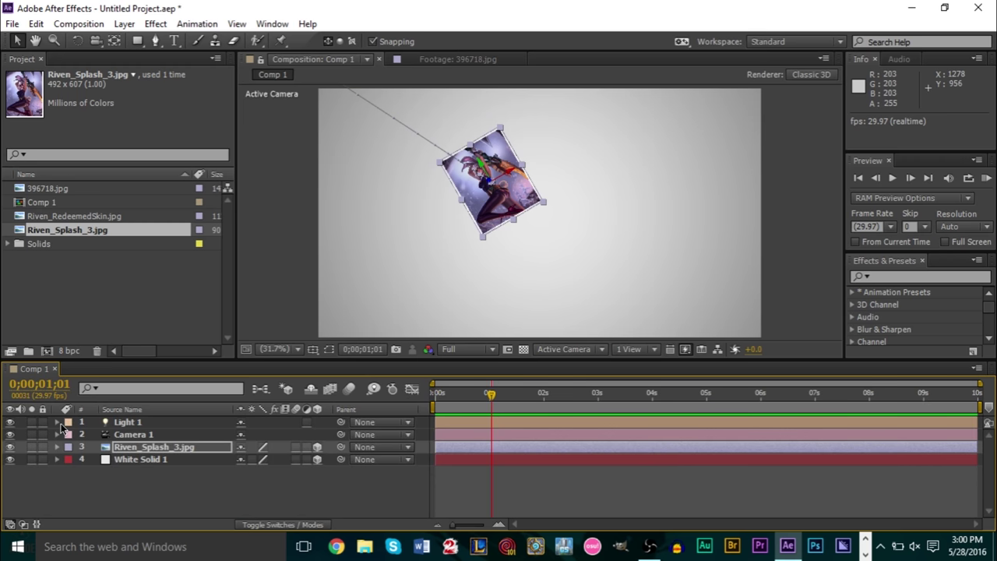
pyautogui.click(67, 218)
pyautogui.moveTo(68, 223); pyautogui.dragTo(152, 444)
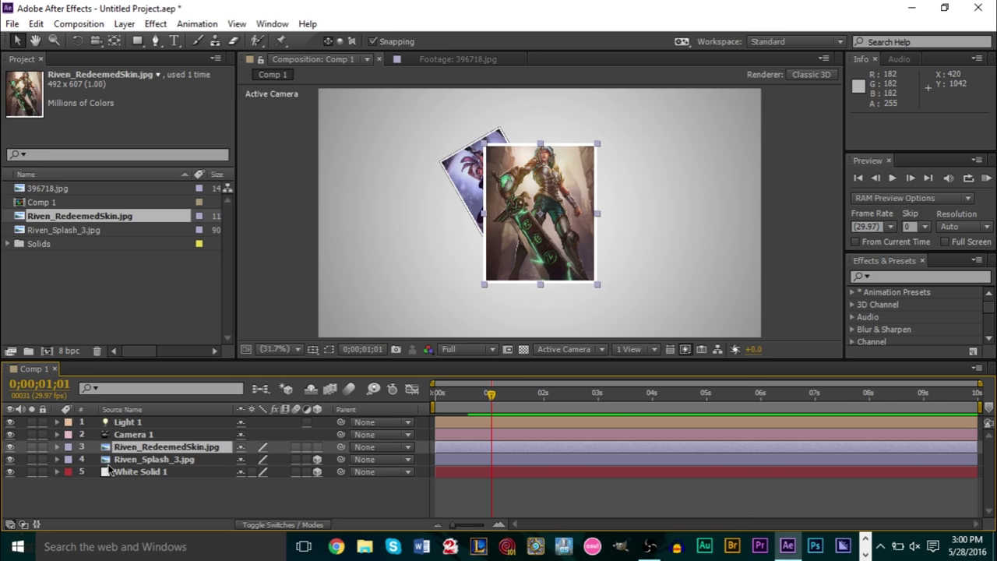
# - Copy the Riven_Splash_3.jpg layer's 61.5% scale to the Riven_RedeemedSkin.jpg layer and make the latter a 3D layer
pyautogui.click(146, 461)
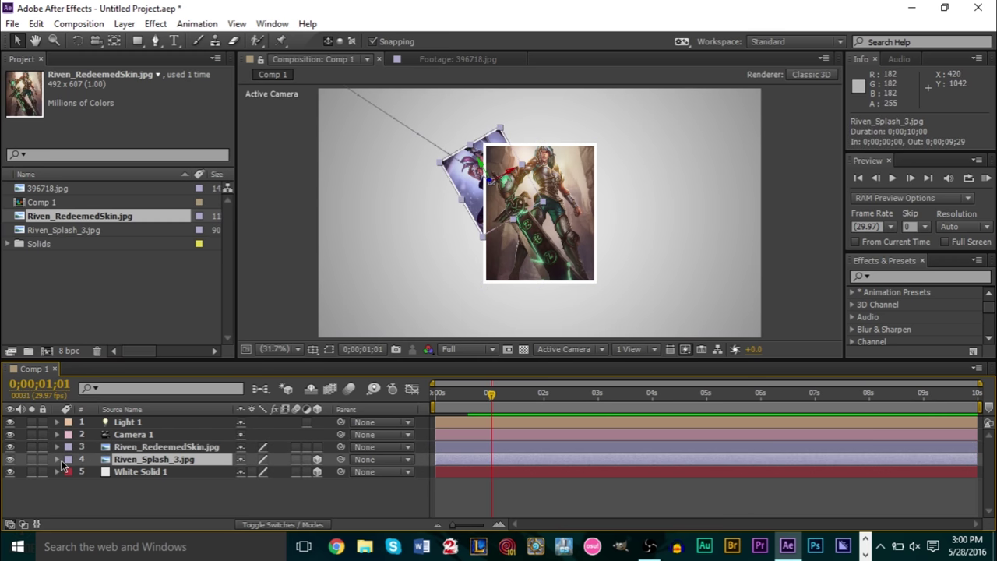
pyautogui.press('F2')
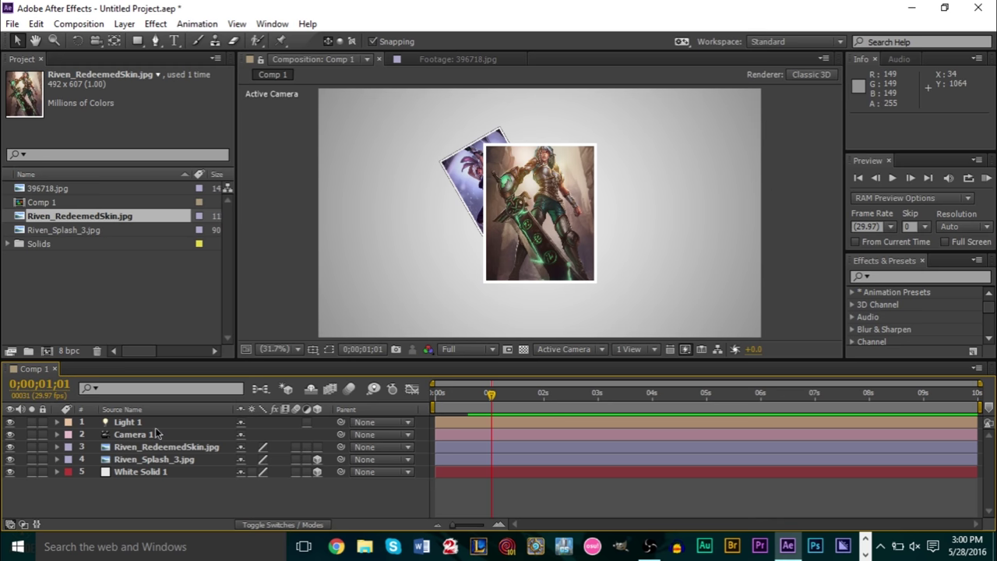
pyautogui.click(57, 459)
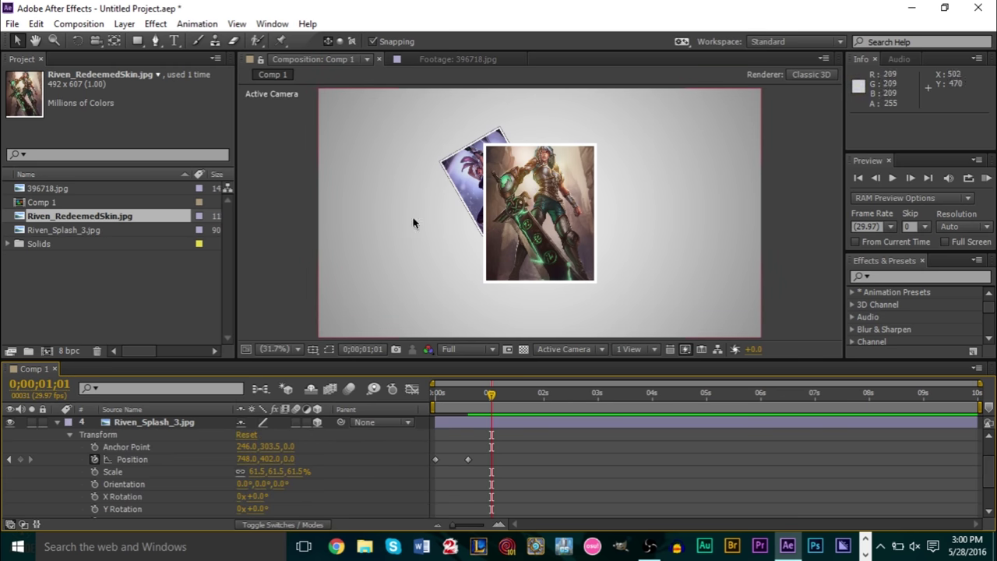
pyautogui.click(132, 474)
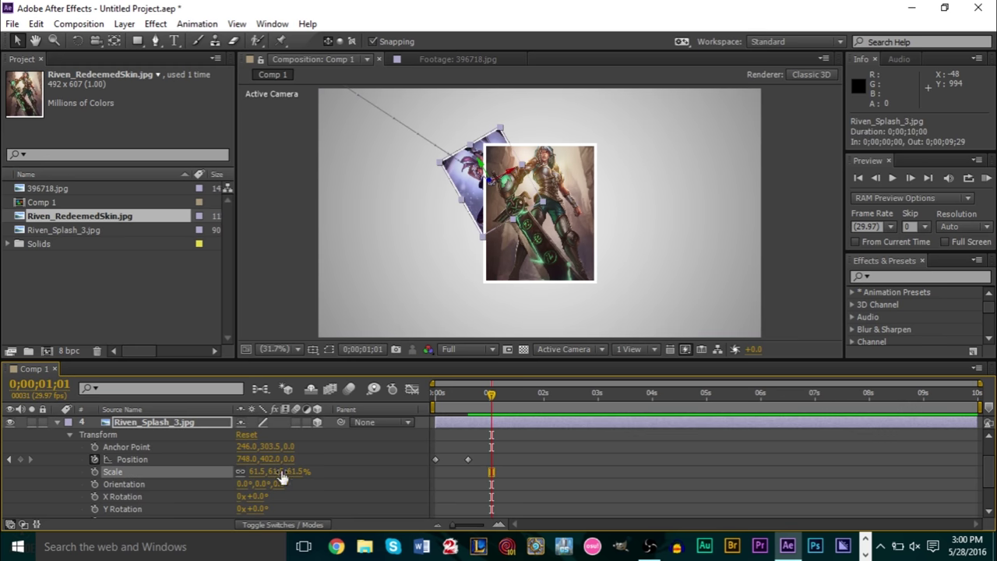
pyautogui.scroll(2, 155, 478)
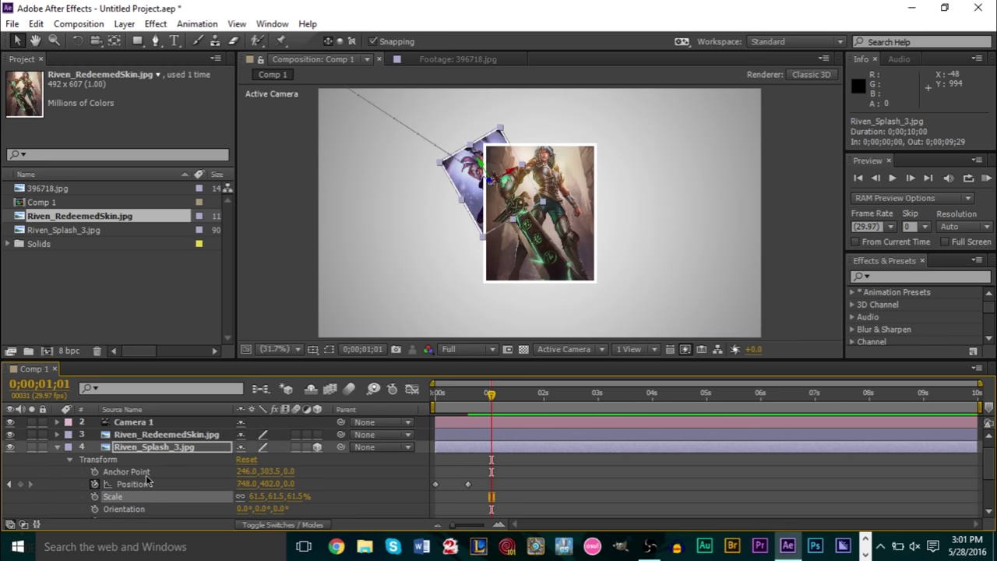
pyautogui.click(58, 451)
pyautogui.click(57, 447)
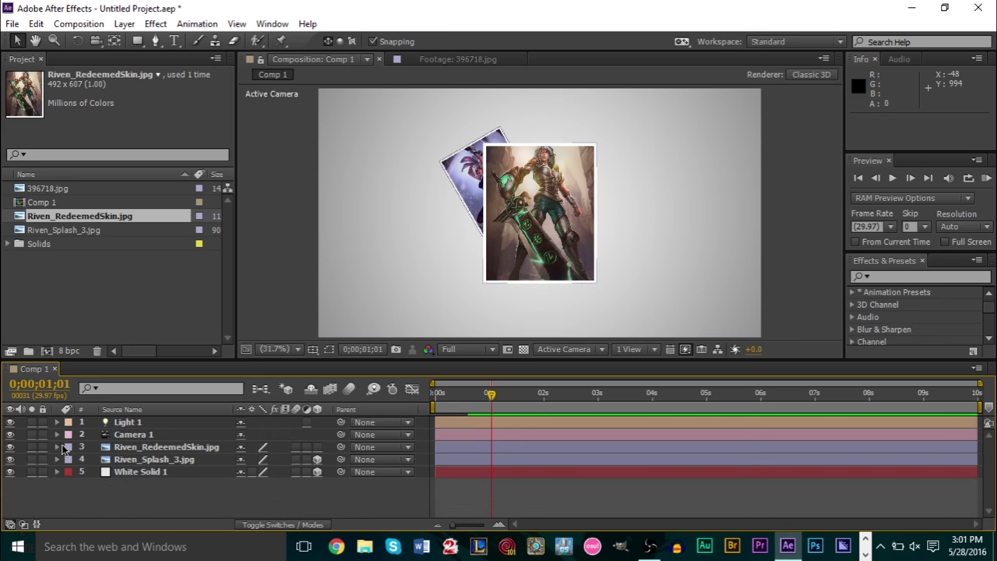
pyautogui.click(152, 447)
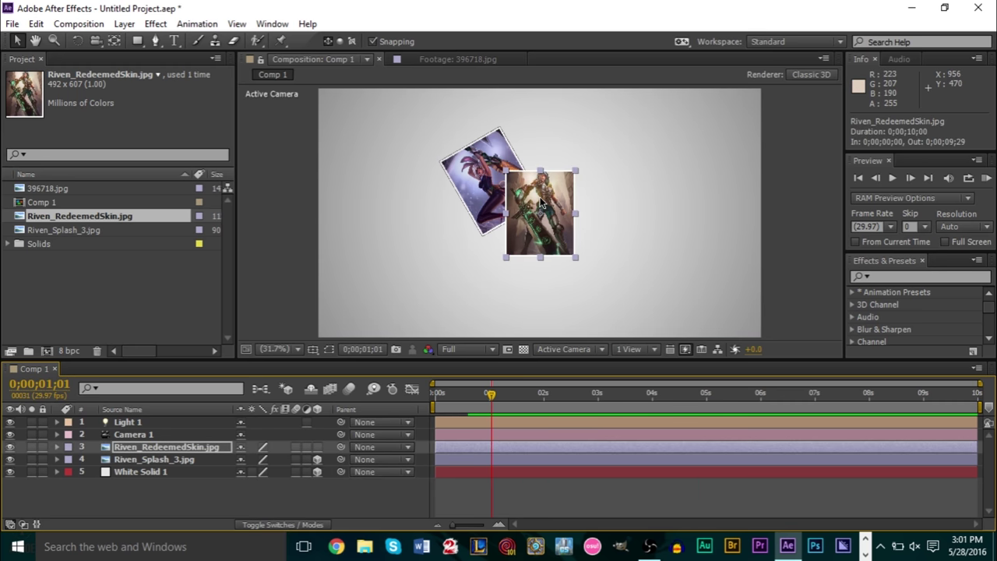
pyautogui.click(317, 447)
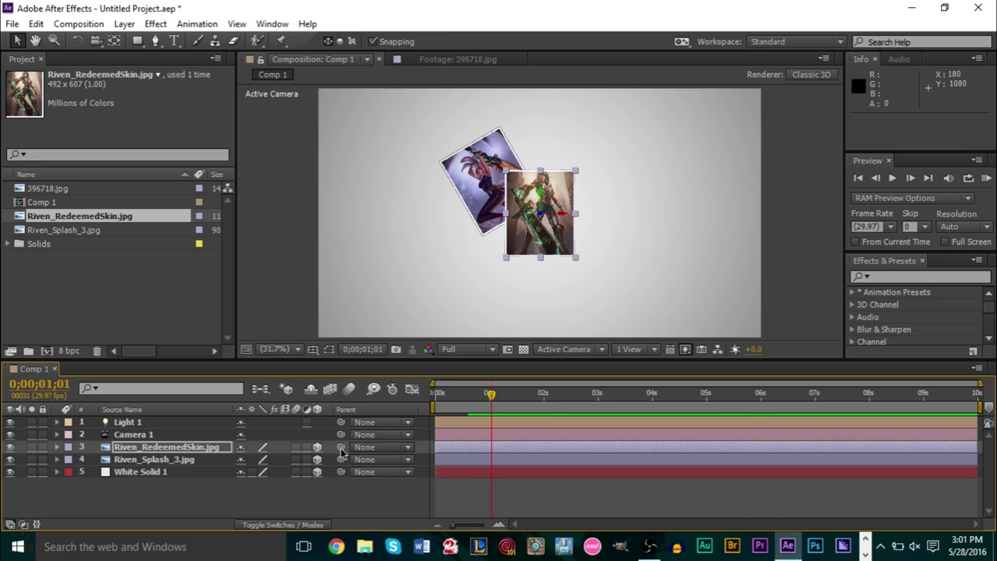
# - Move the Riven_RedeemedSkin.jpg layer to position 1269.5, 729.5 and set its Z orientation to 33°
pyautogui.click(57, 446)
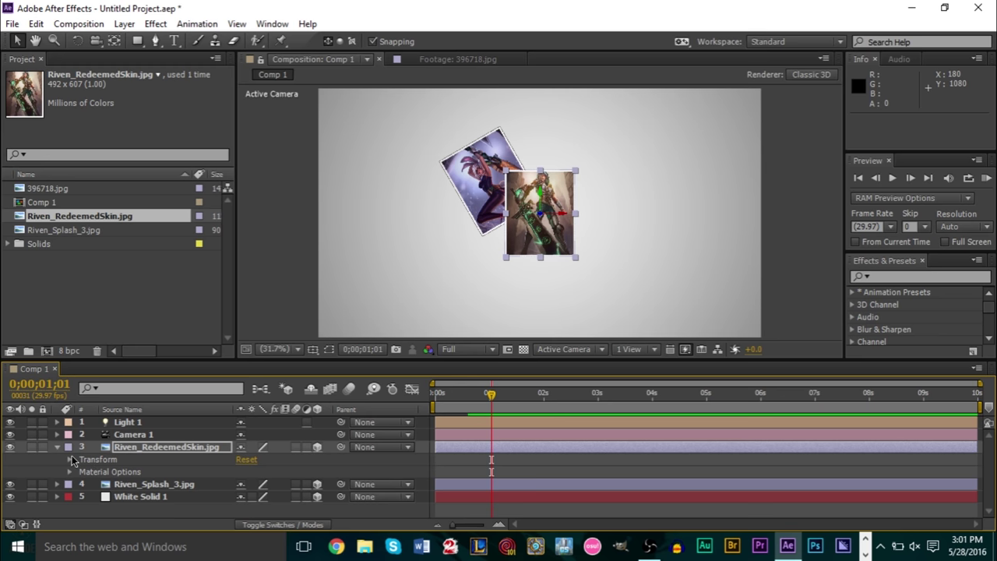
pyautogui.click(70, 459)
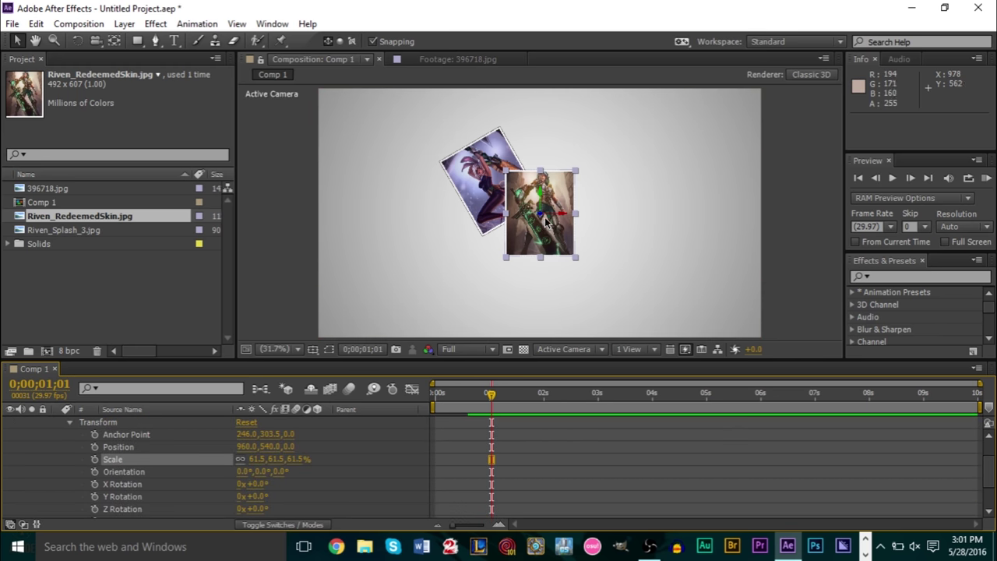
pyautogui.moveTo(546, 226); pyautogui.dragTo(622, 265)
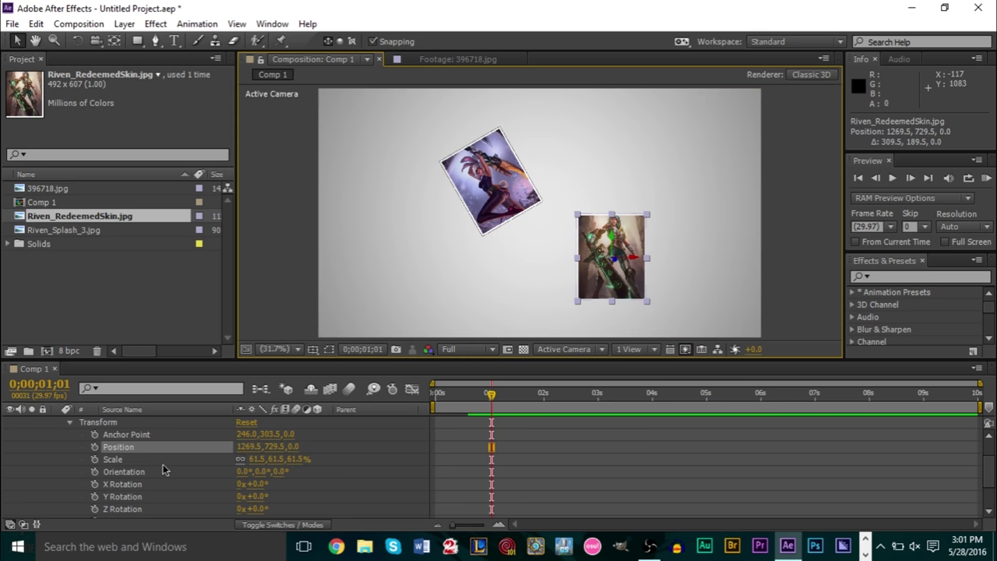
pyautogui.moveTo(278, 472); pyautogui.dragTo(303, 473)
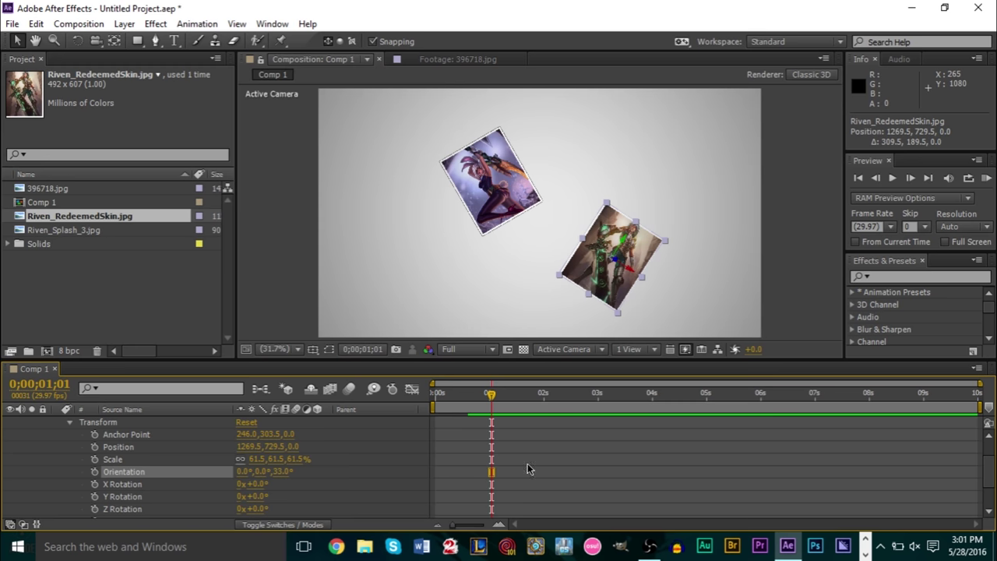
# - Expand the Riven_Splash_3.jpg layer's properties and check when its second Position keyframe occurs relative to the current time
pyautogui.moveTo(493, 396); pyautogui.dragTo(459, 412)
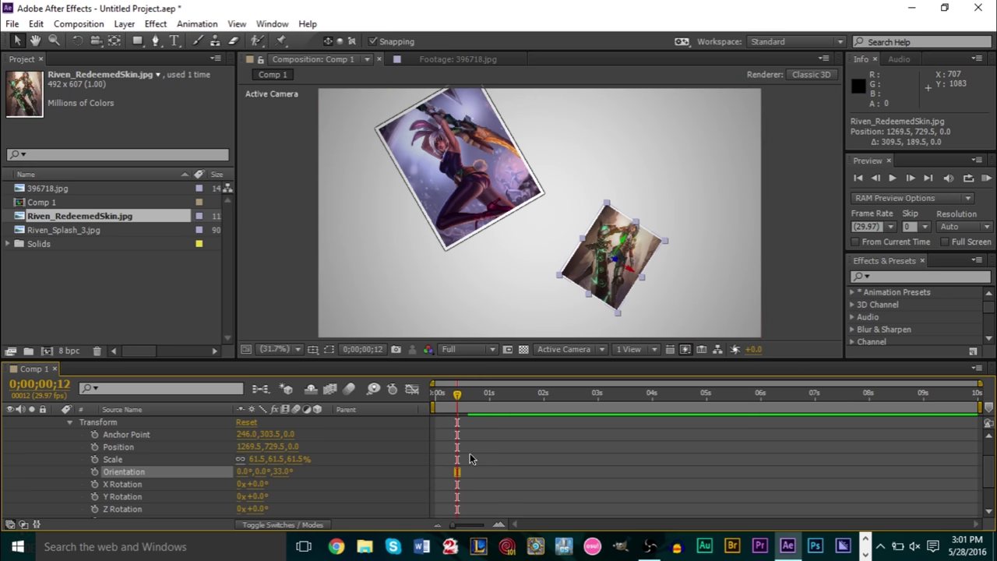
pyautogui.scroll(2, 470, 455)
pyautogui.scroll(-3, 445, 455)
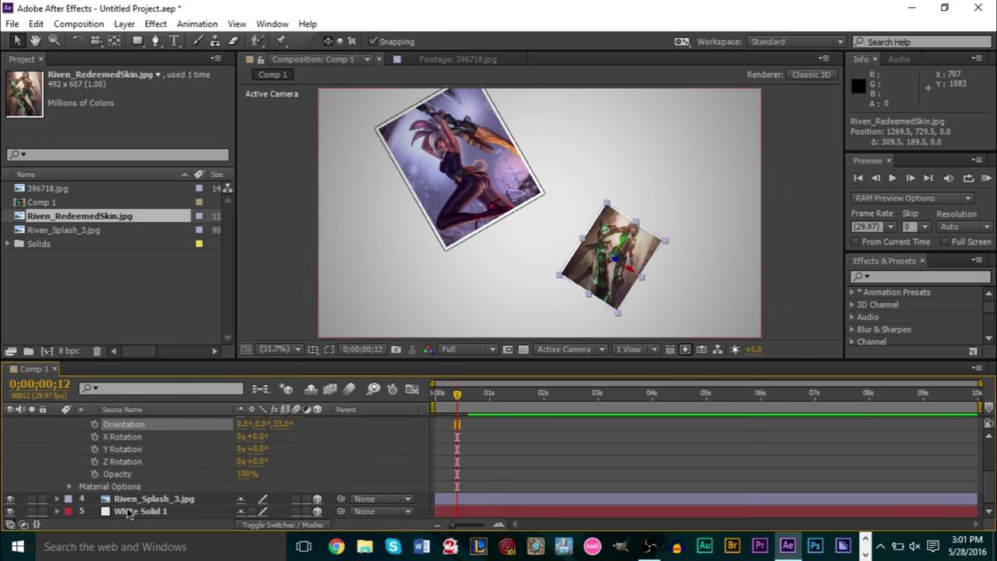
pyautogui.click(57, 500)
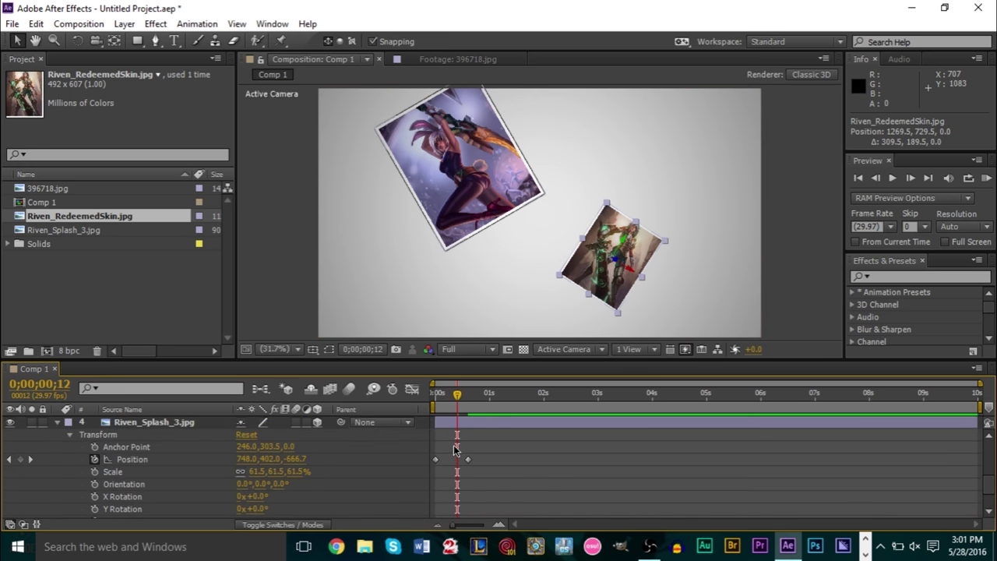
pyautogui.scroll(-1, 456, 452)
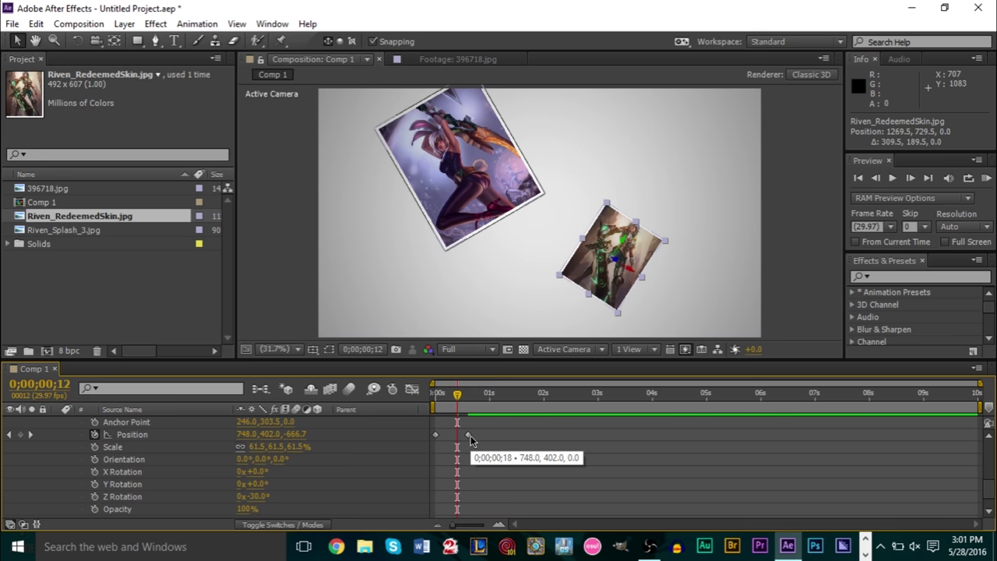
pyautogui.scroll(3, 471, 436)
pyautogui.scroll(4, 471, 436)
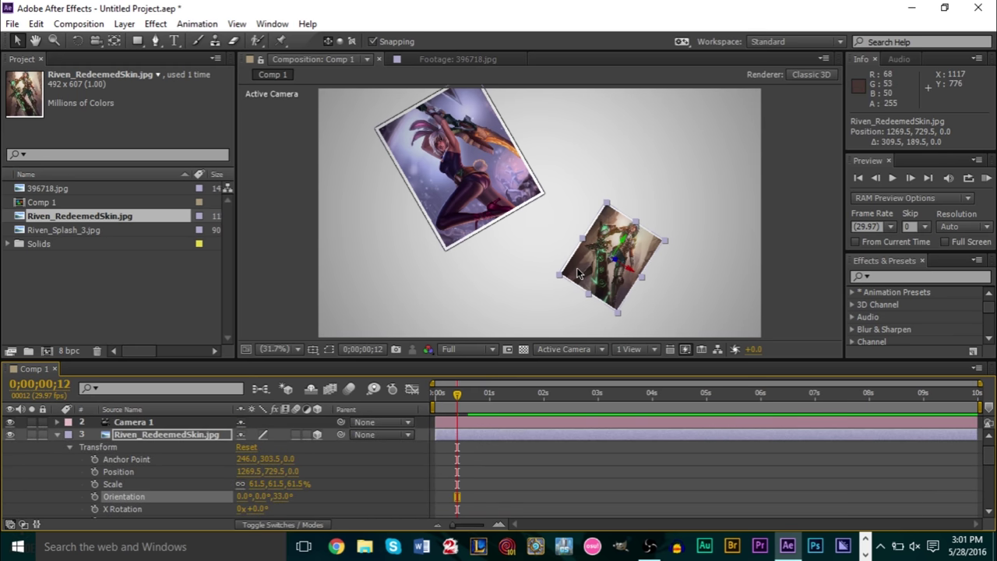
pyautogui.press('/')
pyautogui.press(',')
pyautogui.press(',')
pyautogui.press(',')
pyautogui.press(',')
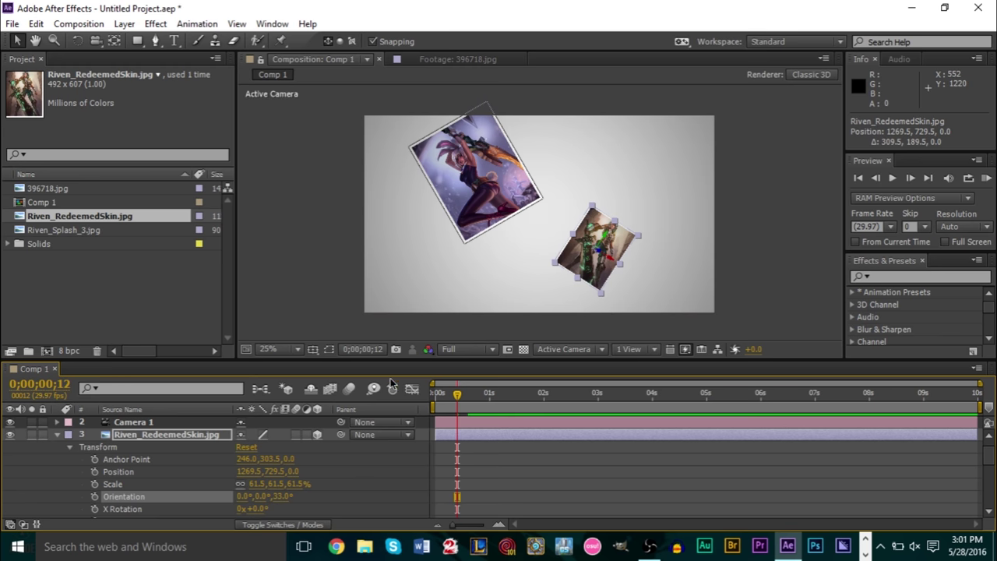
pyautogui.click(294, 349)
pyautogui.click(312, 100)
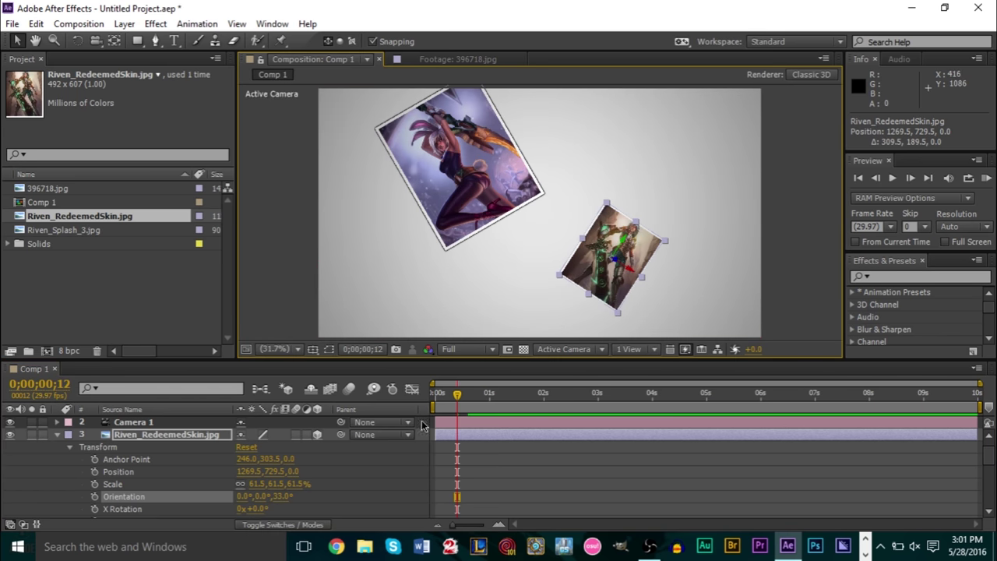
# - Set the current time to 0;00;00;11, before Riven_Splash_3.jpg's second Position keyframe, and collapse that layer's properties
pyautogui.scroll(-4, 502, 470)
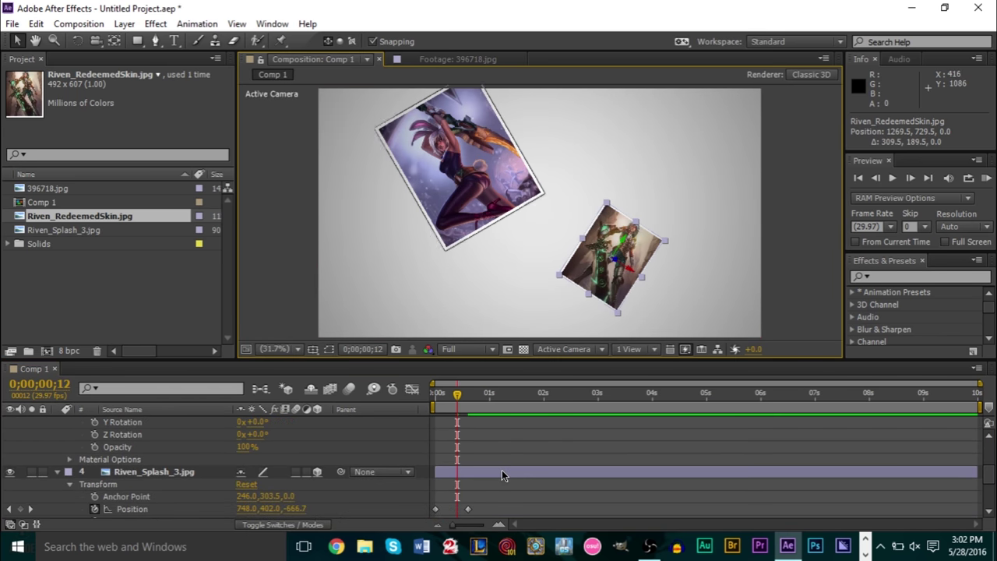
pyautogui.scroll(-2, 482, 406)
pyautogui.moveTo(475, 394); pyautogui.dragTo(468, 398)
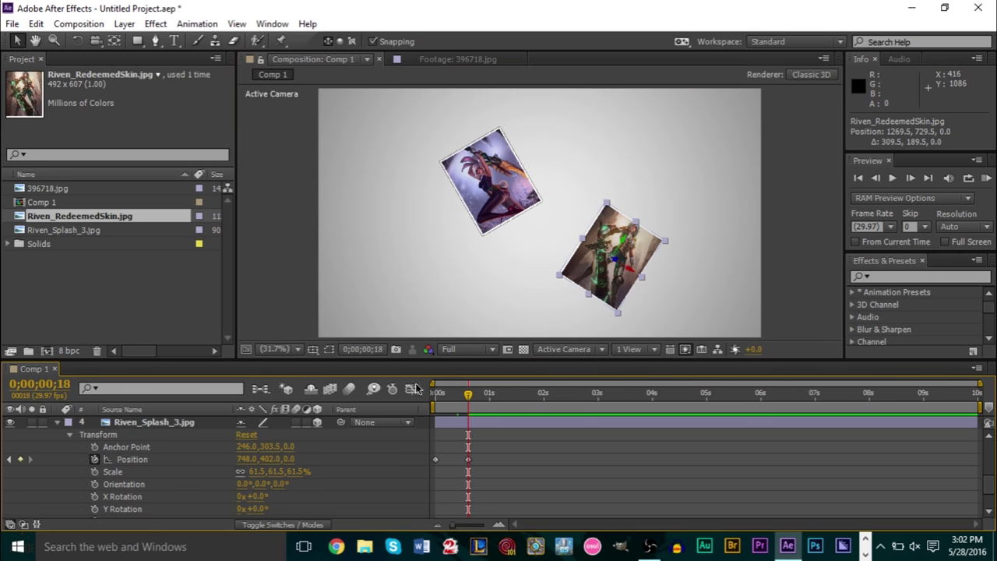
pyautogui.moveTo(468, 395); pyautogui.dragTo(458, 396)
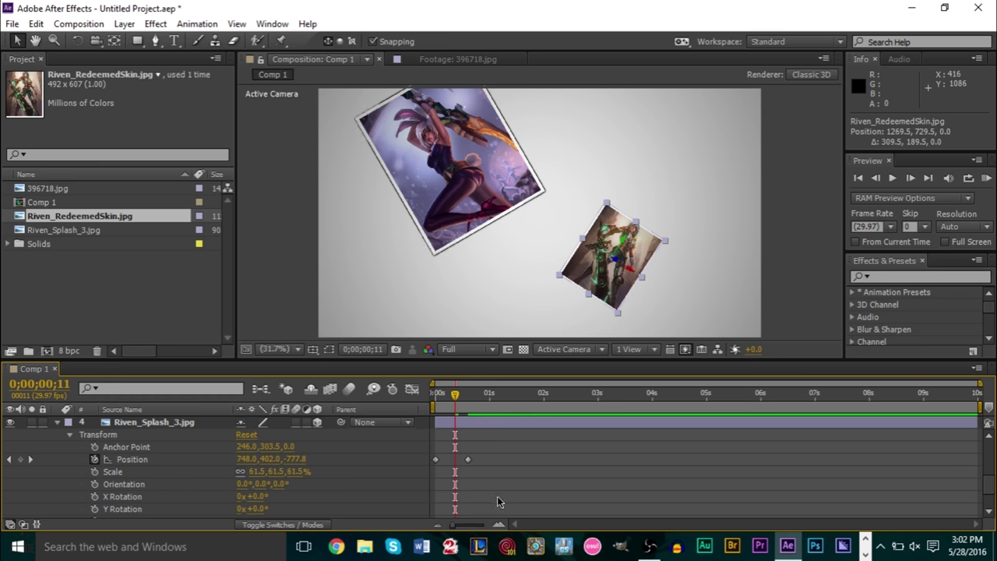
pyautogui.scroll(2, 82, 465)
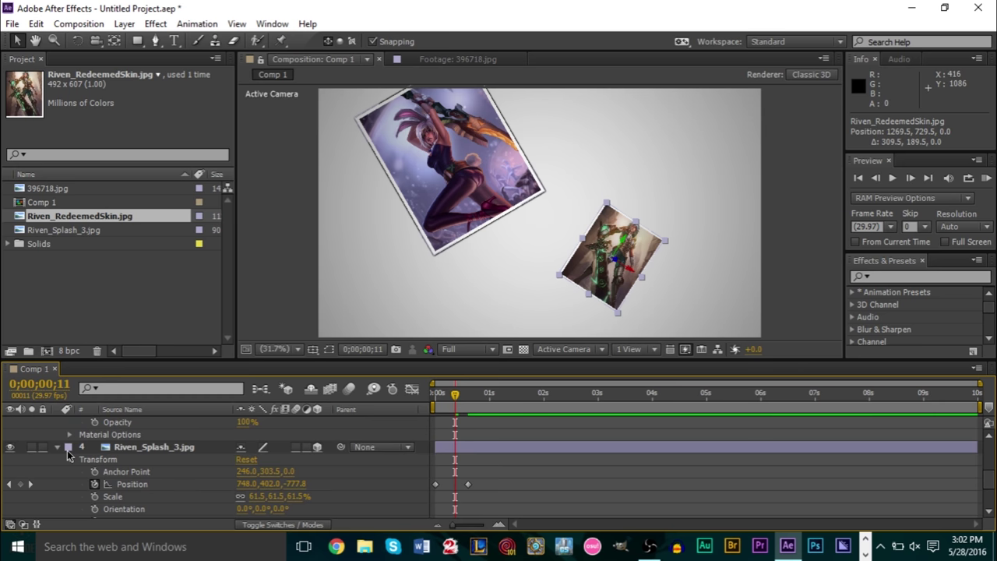
pyautogui.click(57, 447)
pyautogui.scroll(5, 327, 461)
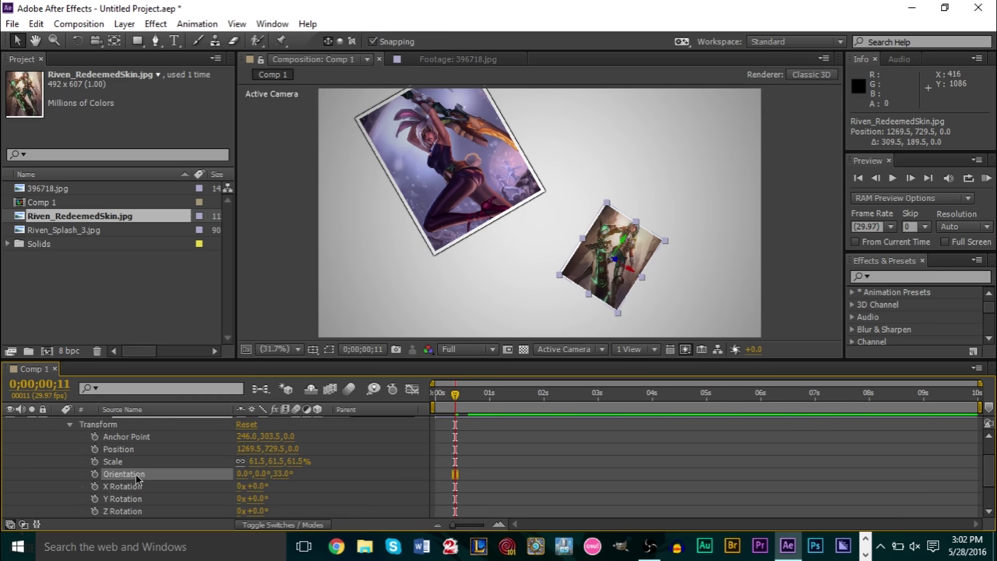
# - Start Position keyframing on the Riven_RedeemedSkin.jpg layer at 0;00;00;11 with its Z position set to -2000
pyautogui.click(149, 450)
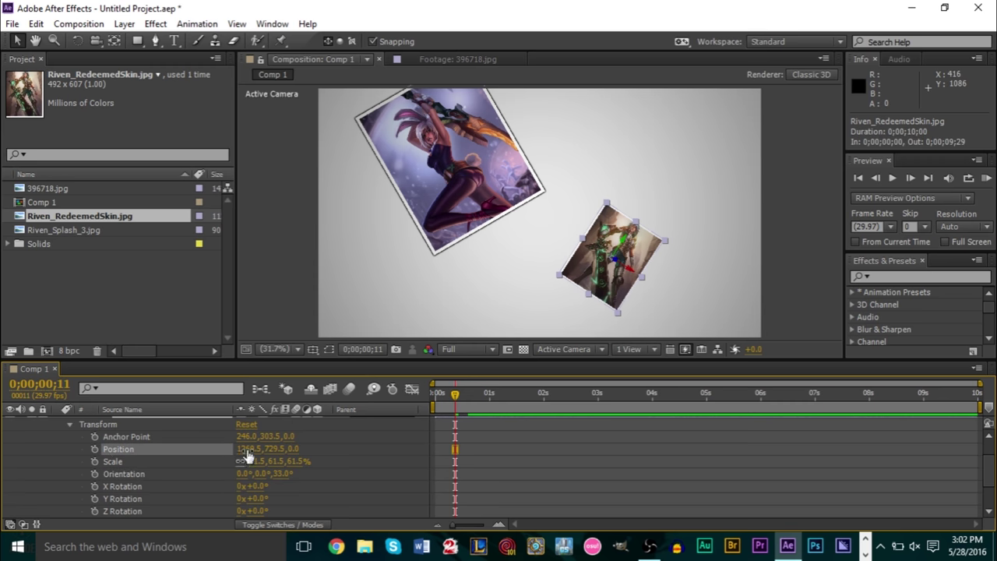
pyautogui.click(95, 450)
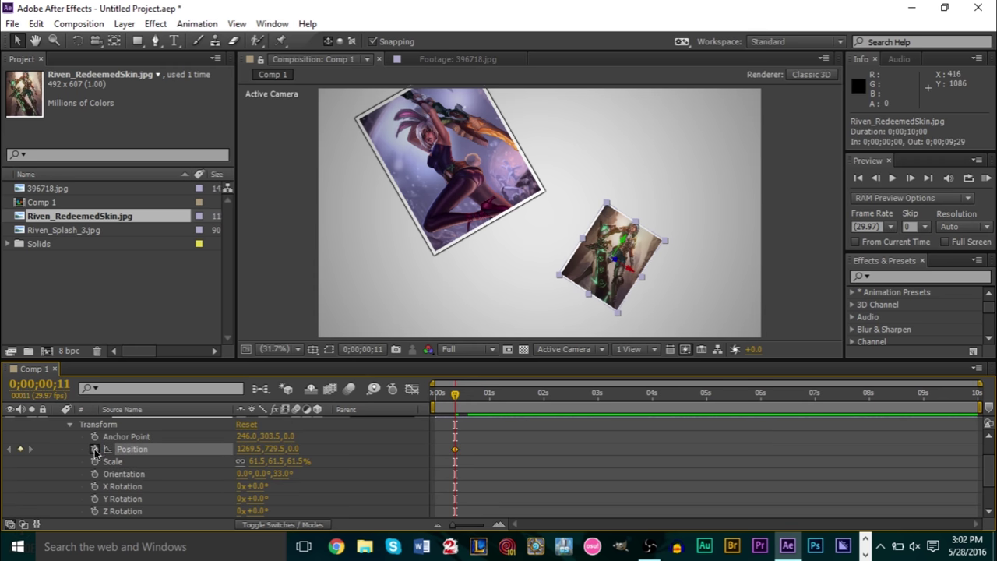
pyautogui.click(293, 450)
pyautogui.write('-2000')
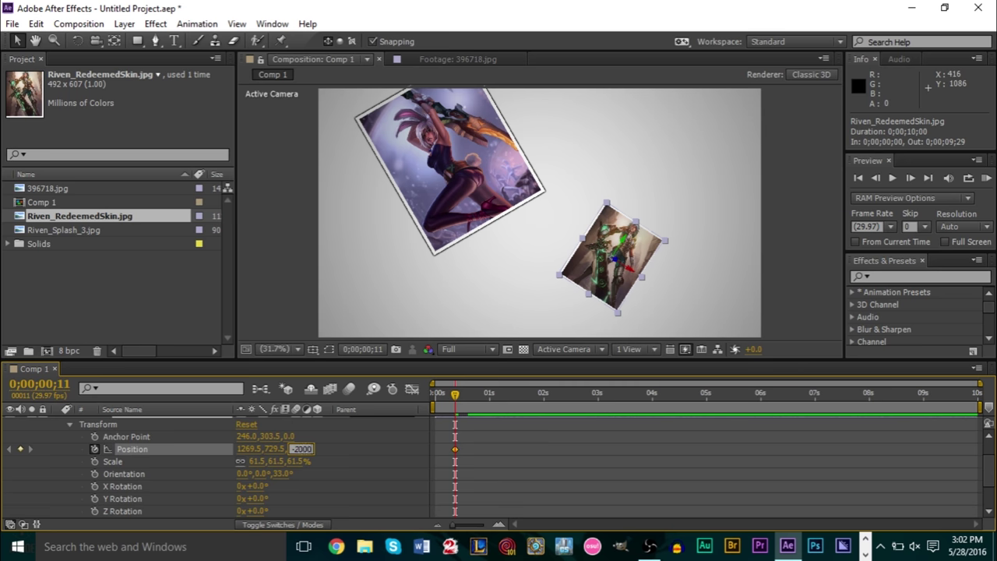
pyautogui.press('Return')
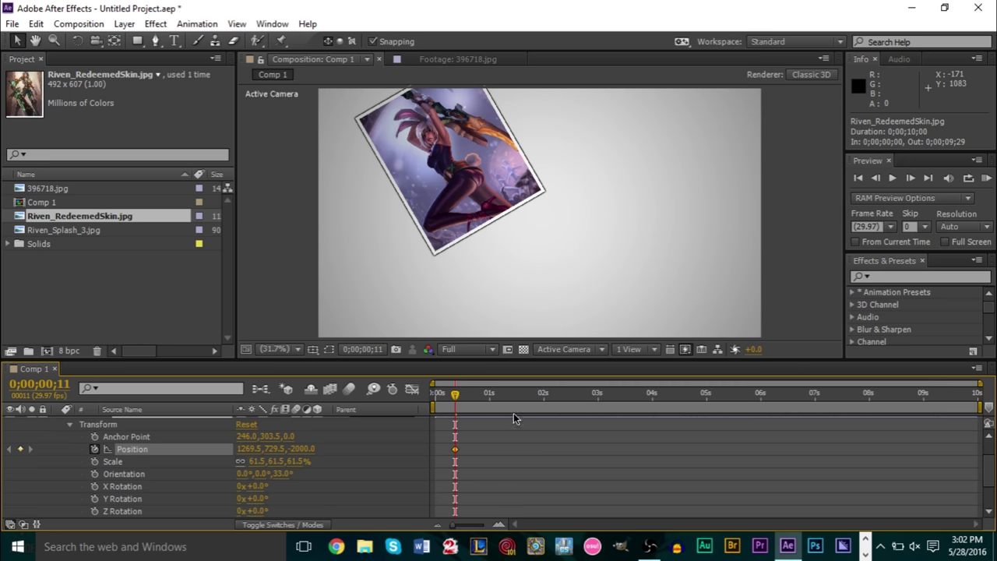
# - Add a second Position keyframe to Riven_RedeemedSkin.jpg at 0;00;00;29 with its Z position set to 0
pyautogui.click(488, 398)
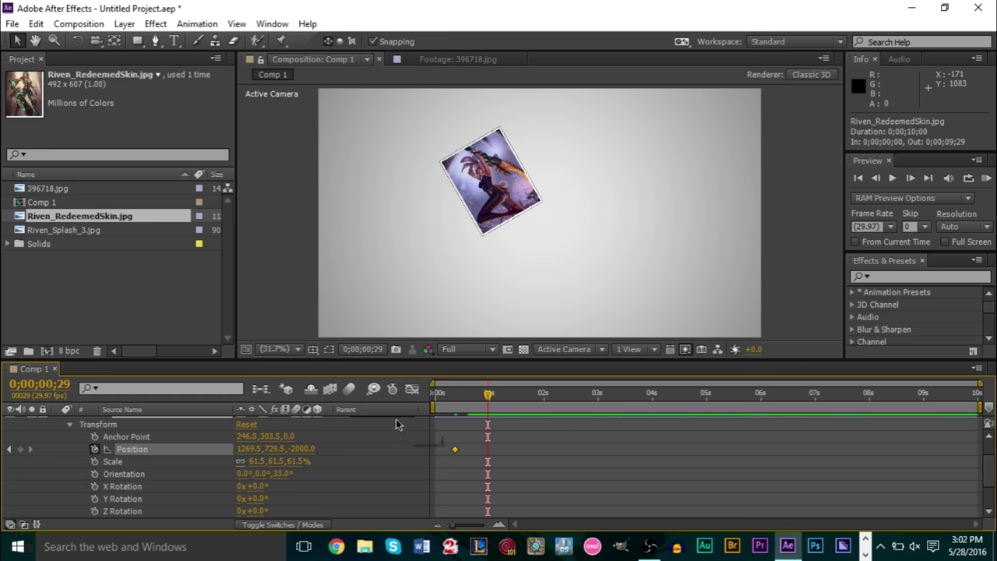
pyautogui.click(302, 448)
pyautogui.write('1')
pyautogui.press('Return')
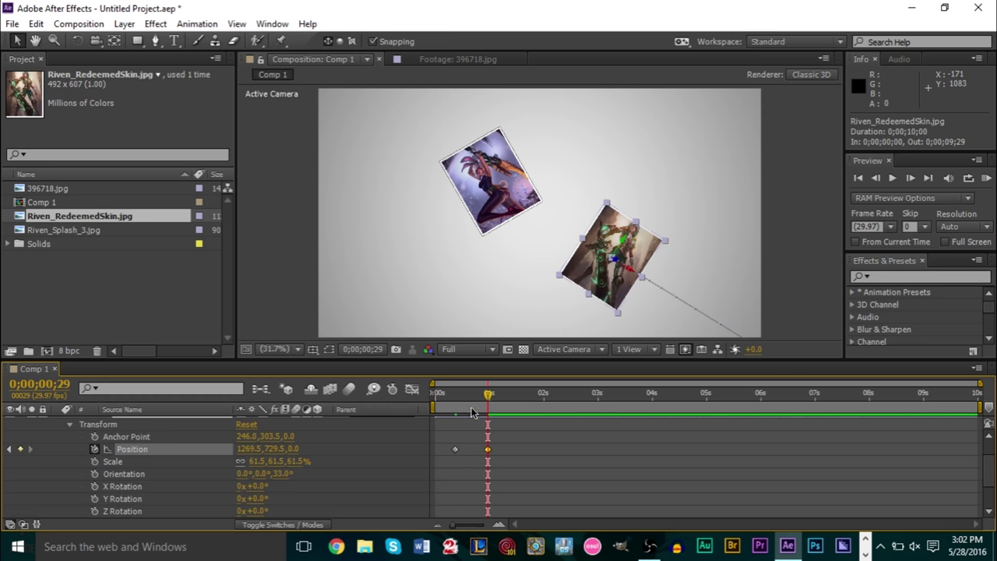
# - Preview both image fly-ins from the start of the composition and collapse the Riven_RedeemedSkin.jpg layer's properties
pyautogui.press('Home')
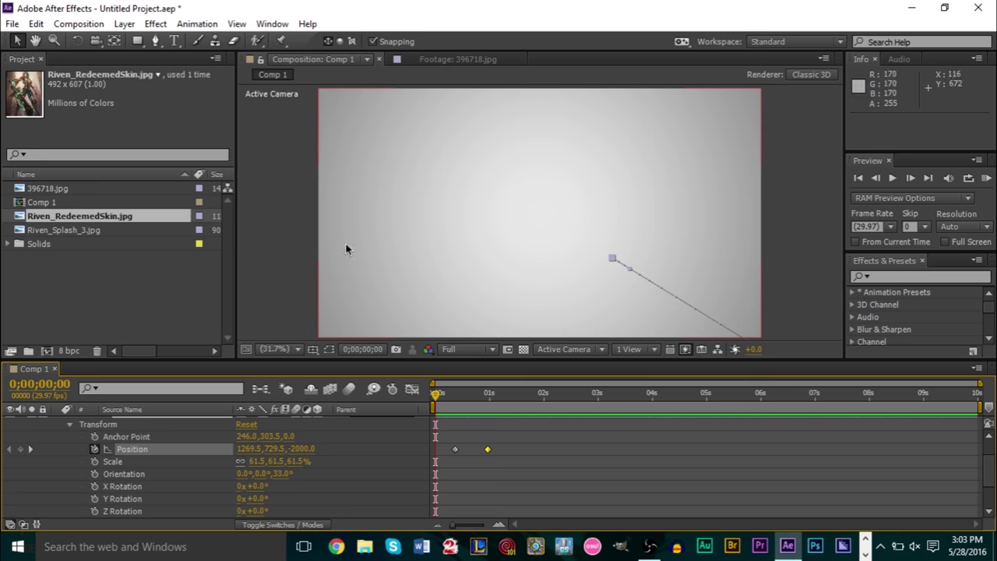
pyautogui.click(269, 234)
pyautogui.press('space')
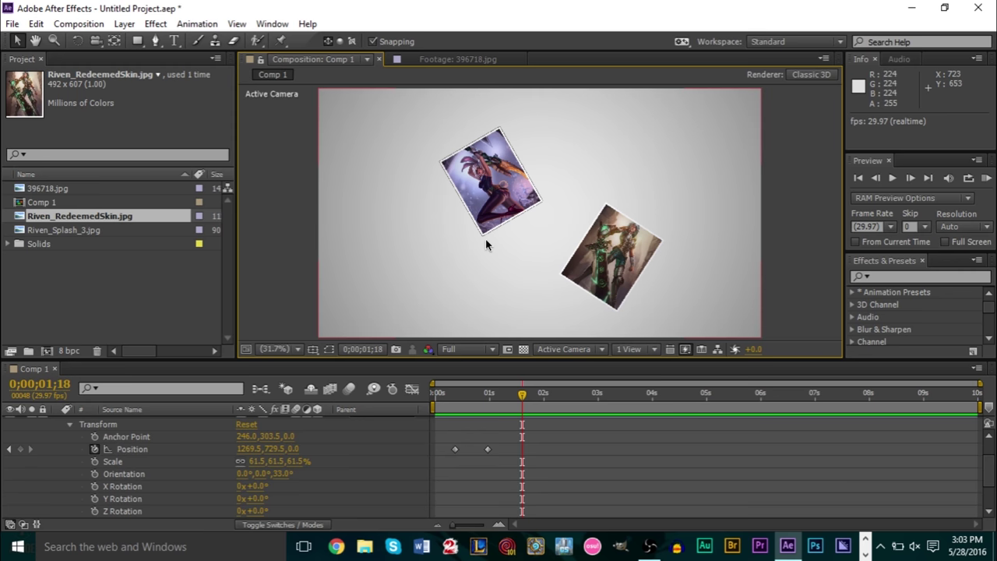
pyautogui.scroll(1, 231, 427)
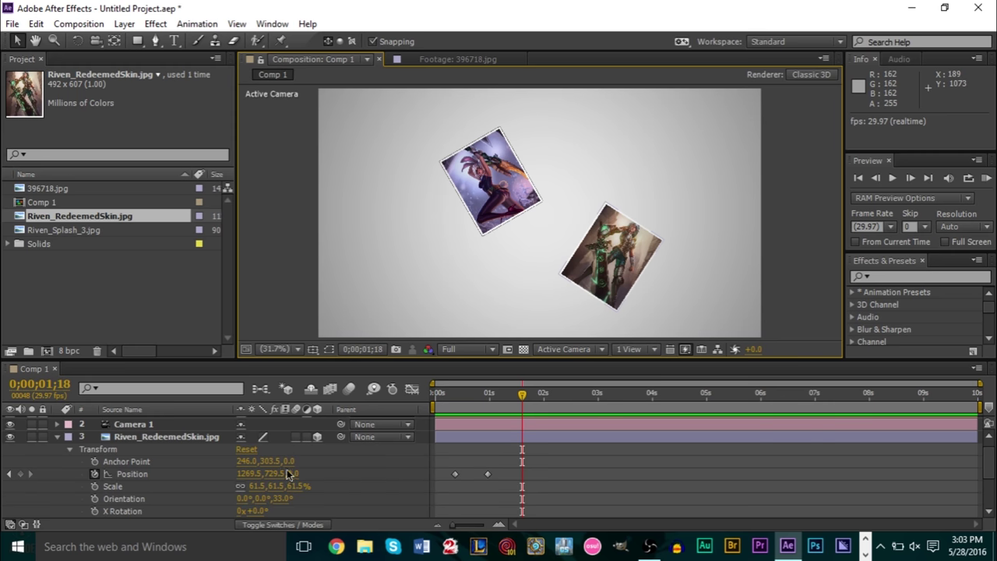
pyautogui.click(57, 437)
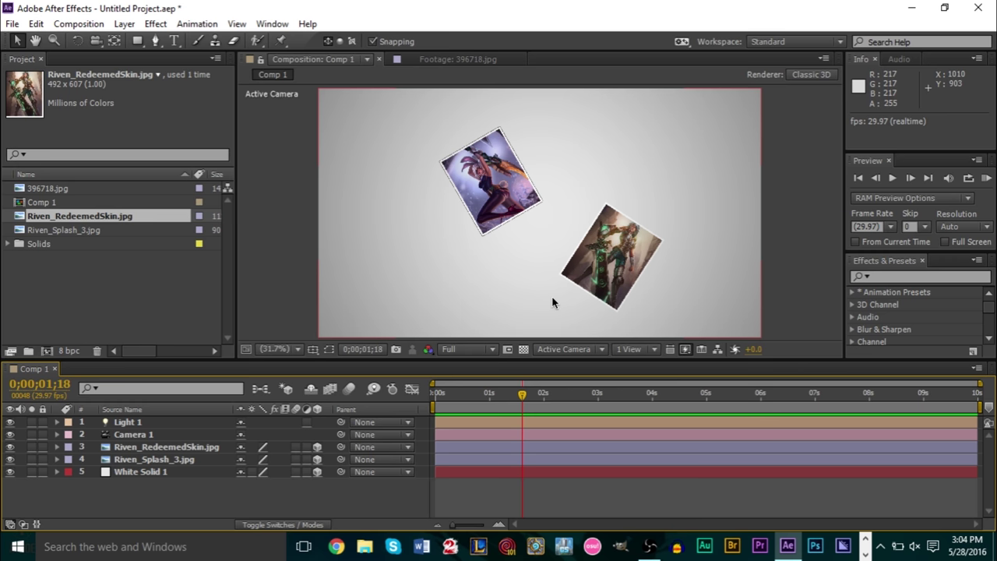
# - Turn on Casts Shadows in the Riven_RedeemedSkin.jpg layer's material options and collapse the layer's properties
pyautogui.click(56, 447)
pyautogui.scroll(-3, 95, 459)
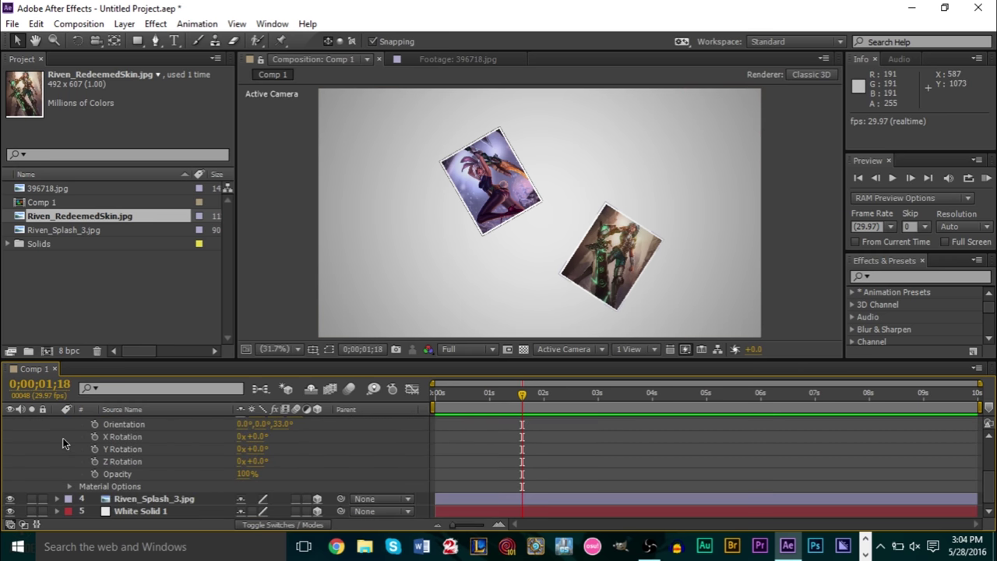
pyautogui.click(69, 487)
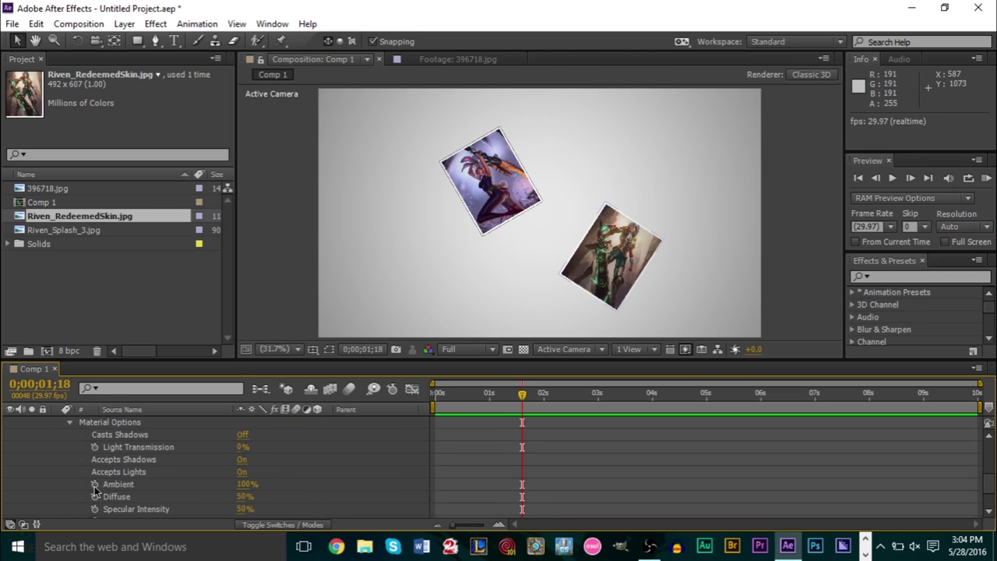
pyautogui.click(241, 438)
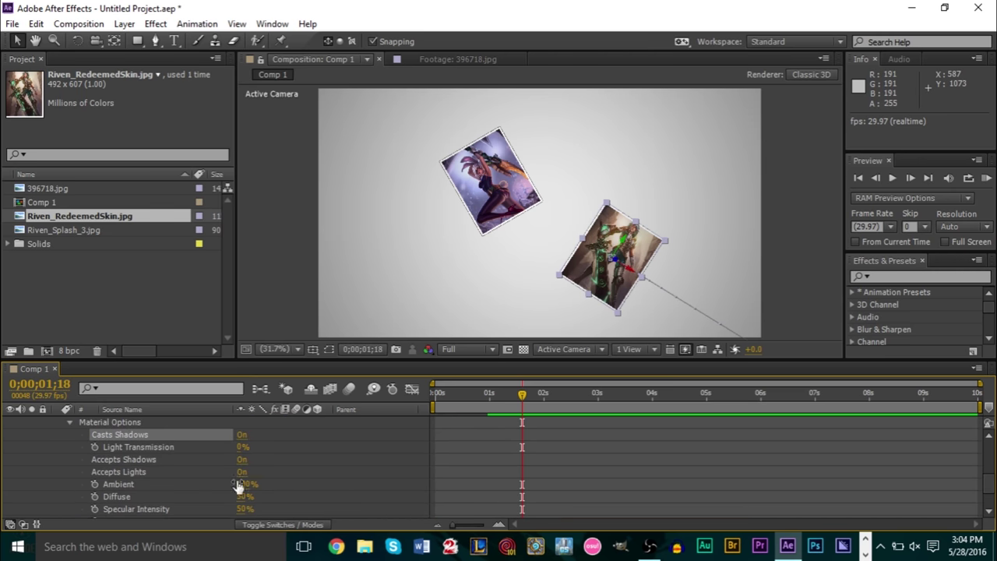
pyautogui.scroll(2, 141, 484)
pyautogui.click(70, 498)
pyautogui.click(70, 498)
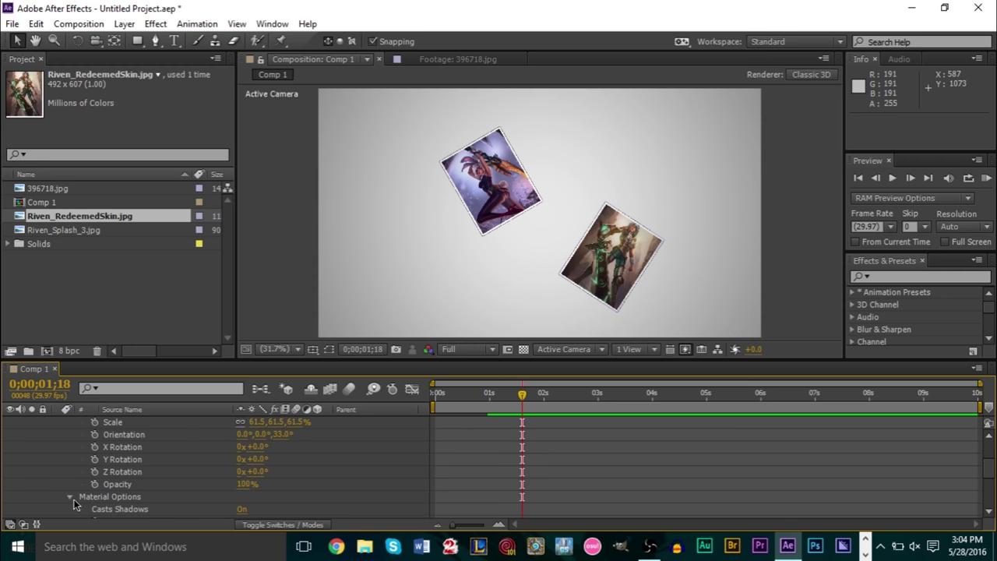
pyautogui.scroll(2, 72, 505)
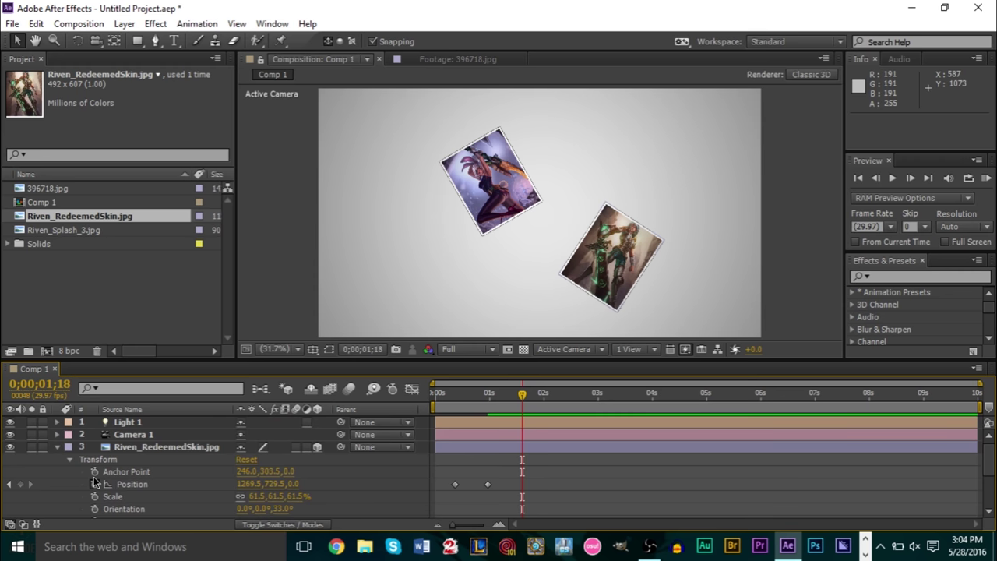
pyautogui.click(56, 447)
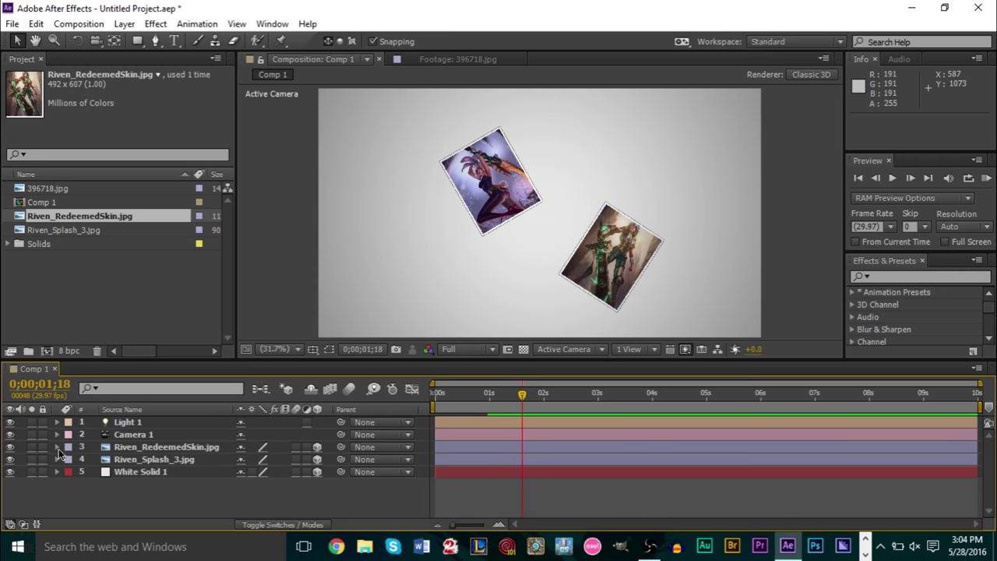